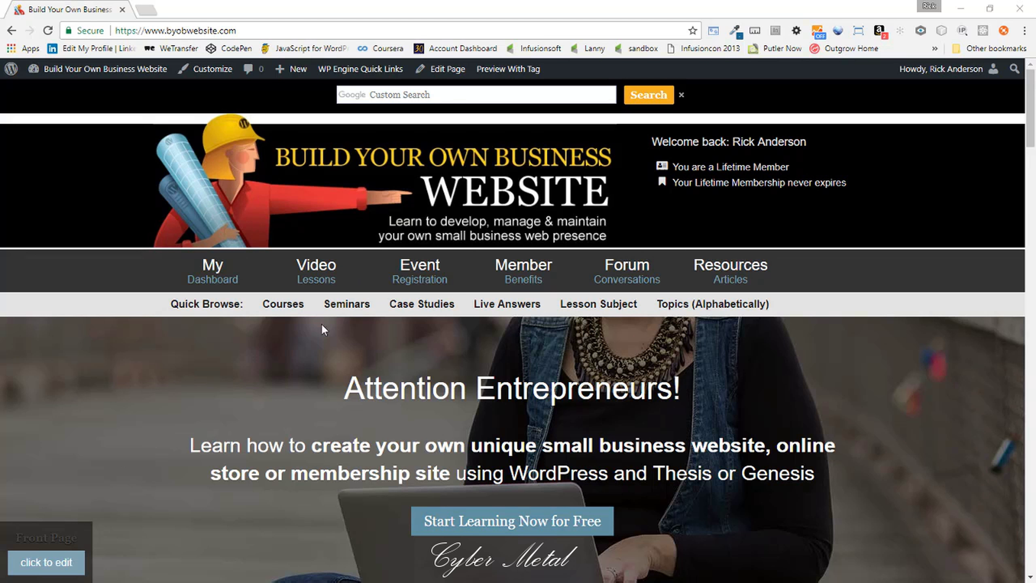
- View the page source and inspect the stray backslashes in the Analytics script on lines 12 and 17
right_click(107, 177)
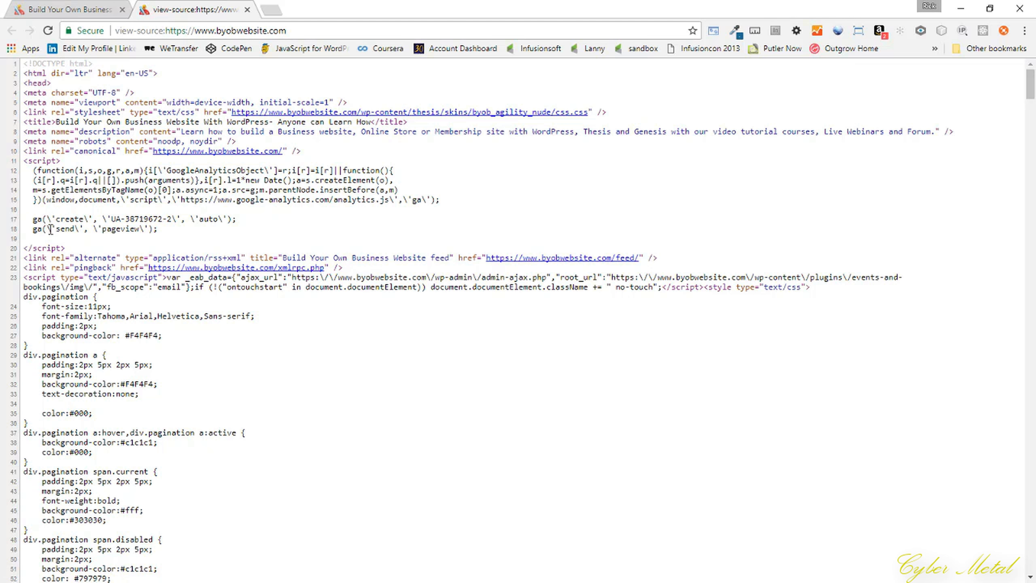
double_click(174, 219)
double_click(159, 170)
left_click(70, 9)
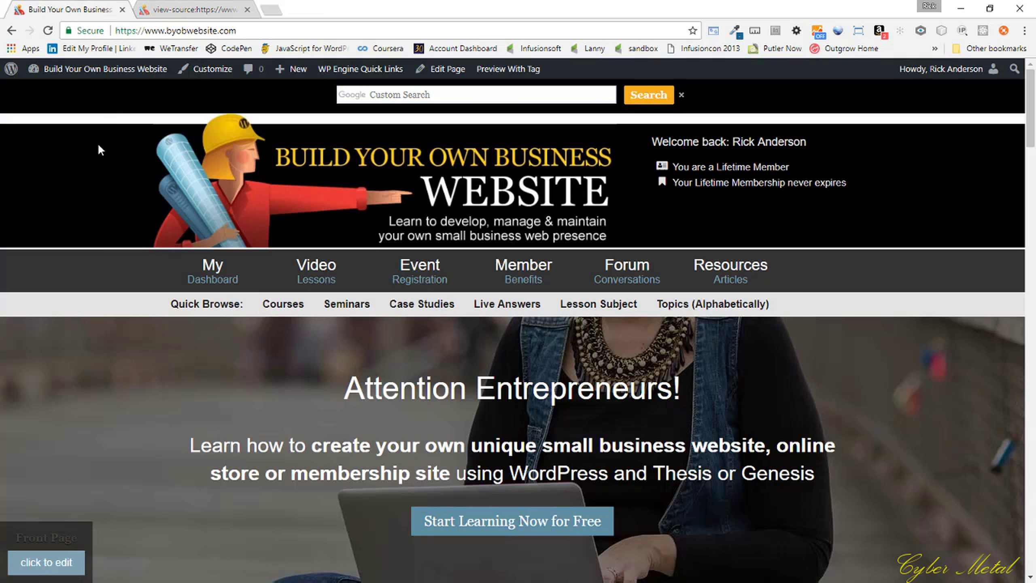
- Inspect the page header in DevTools and show the Console's error messages
right_click(100, 155)
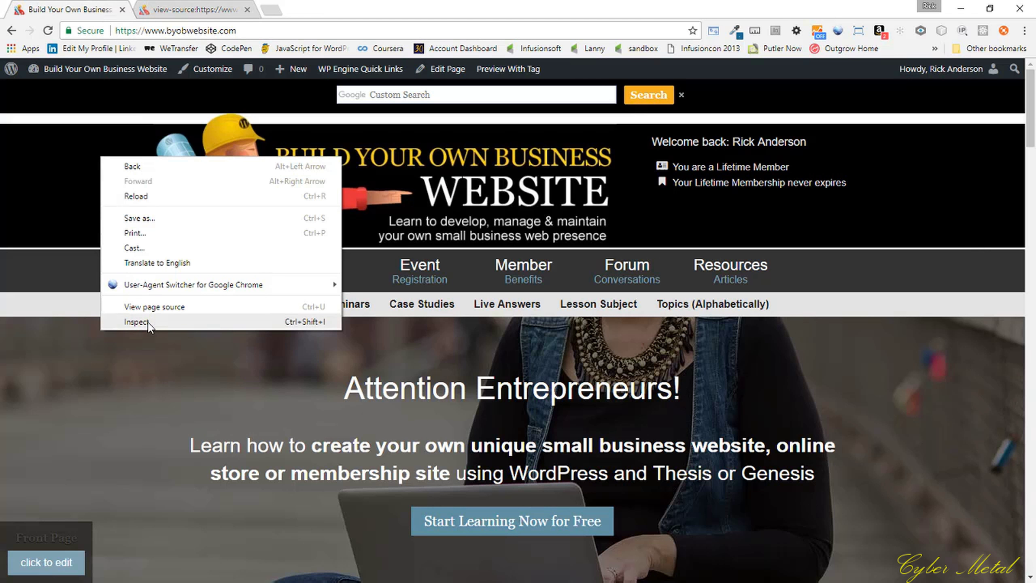
left_click(147, 321)
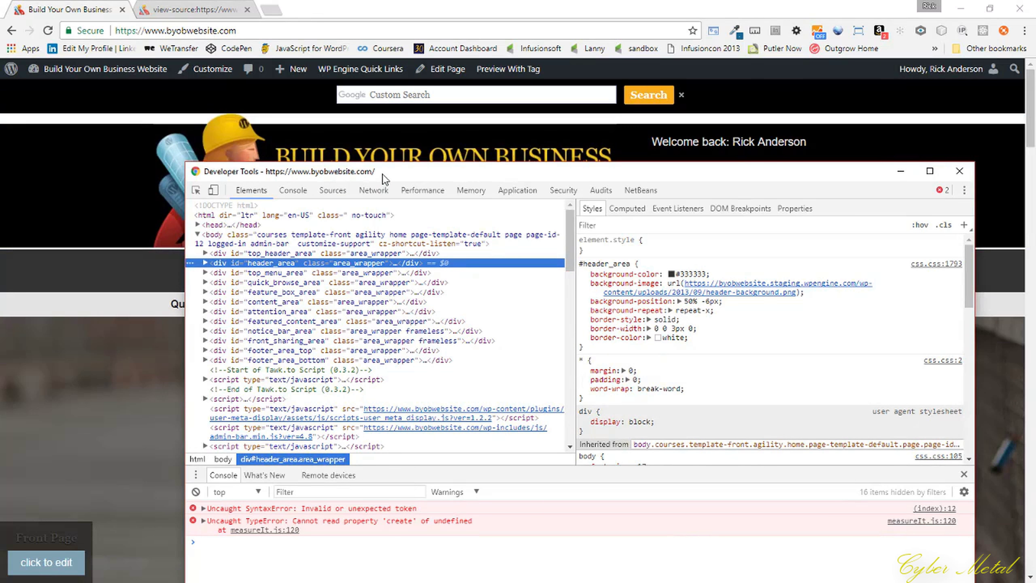
left_click_drag(382, 174, 325, 140)
left_click(236, 160)
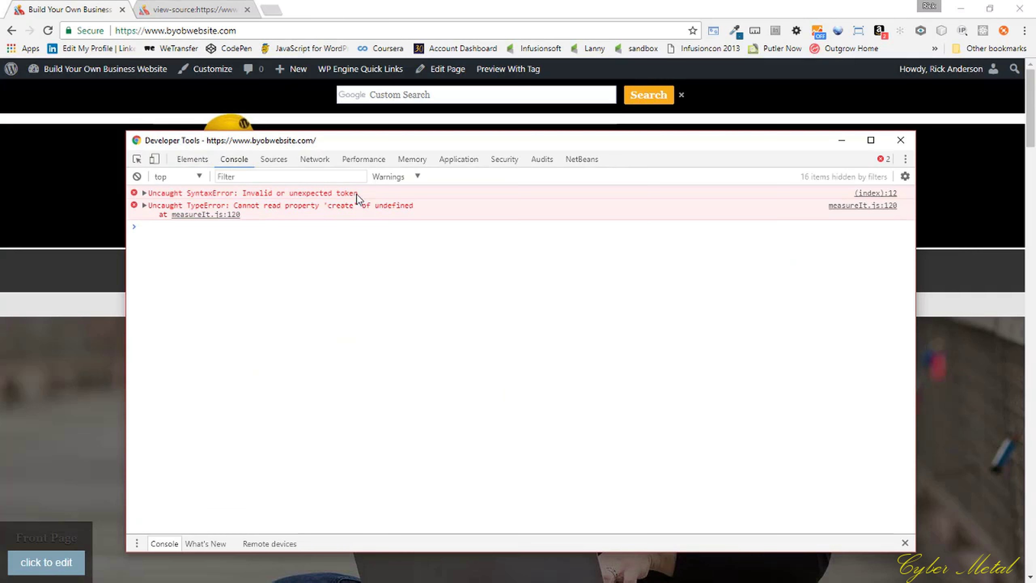
- Follow the (index):12 link to see the 'Invalid or unexpected token' line in Sources
left_click(876, 194)
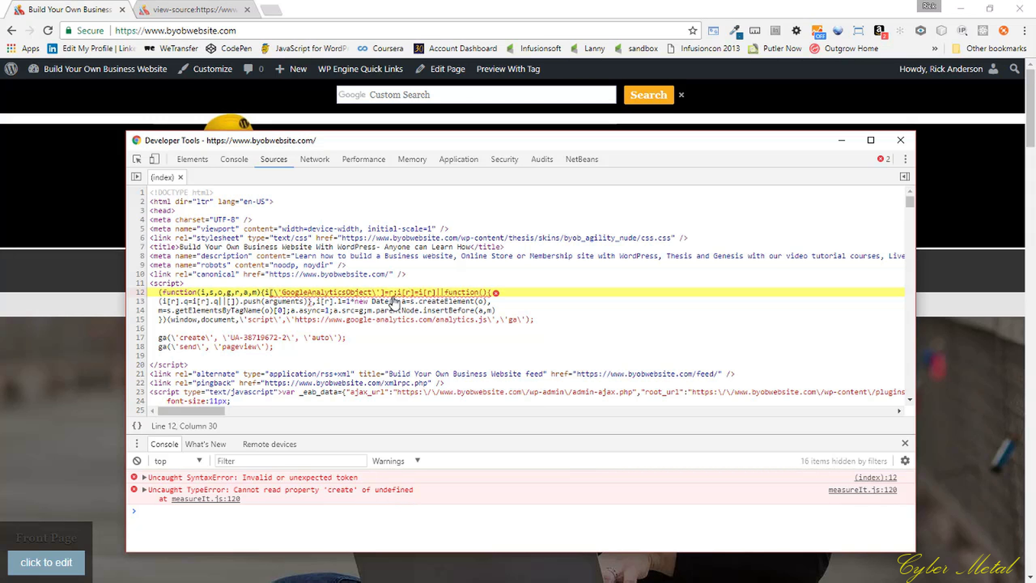
mouse_move(497, 299)
scroll(333, 323, "down", 3)
scroll(329, 327, "up", 3)
scroll(328, 324, "down", 2)
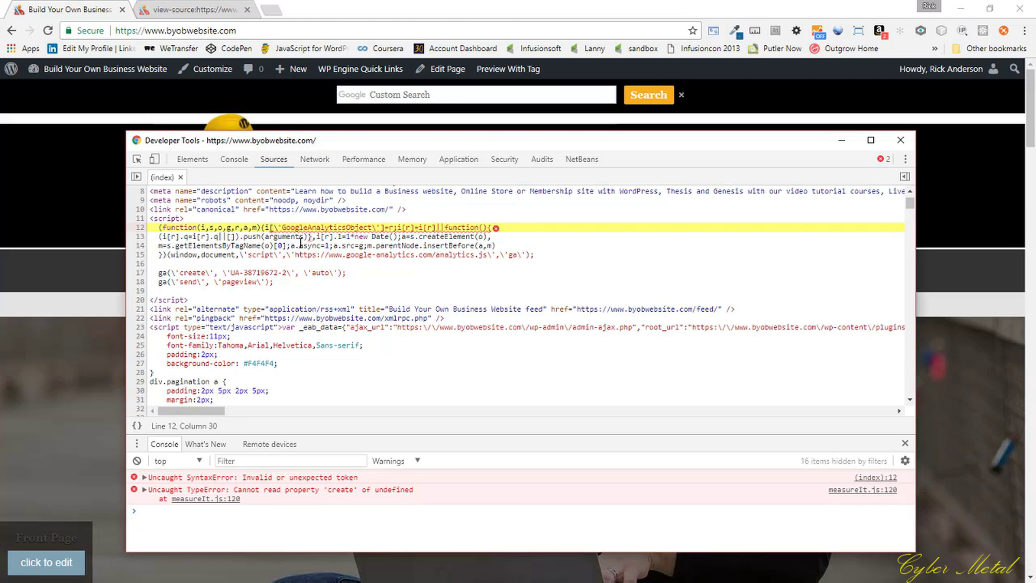
scroll(296, 256, "down", 3)
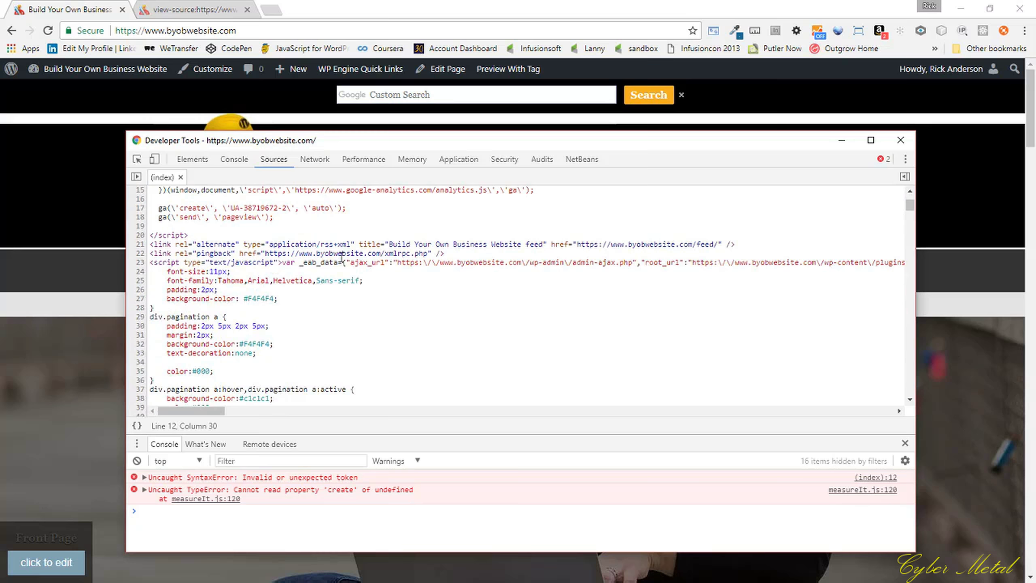
scroll(342, 261, "up", 3)
scroll(345, 272, "up", 3)
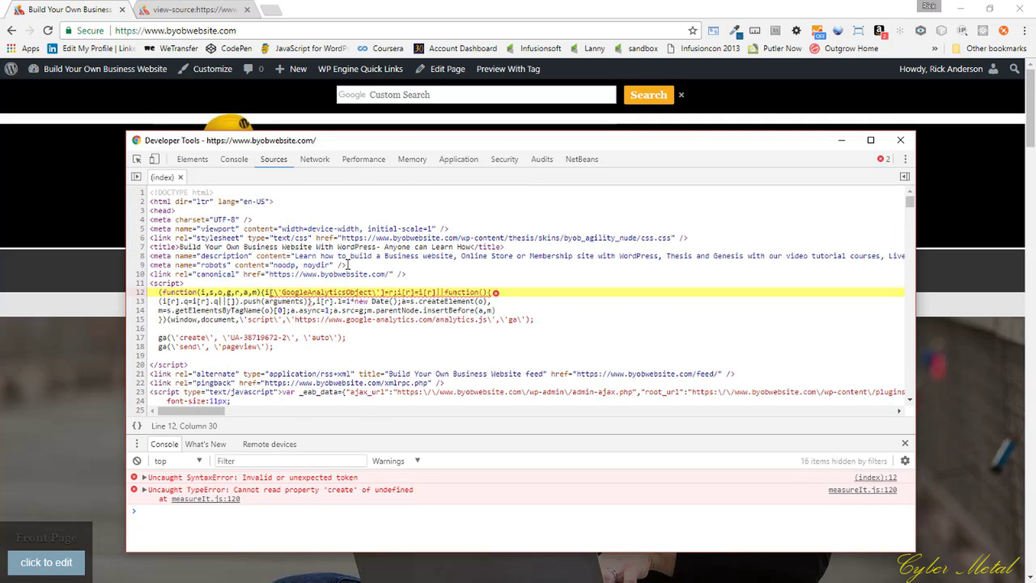
- Go to the WordPress Dashboard from the admin bar, then to the Thesis home page
left_click(90, 10)
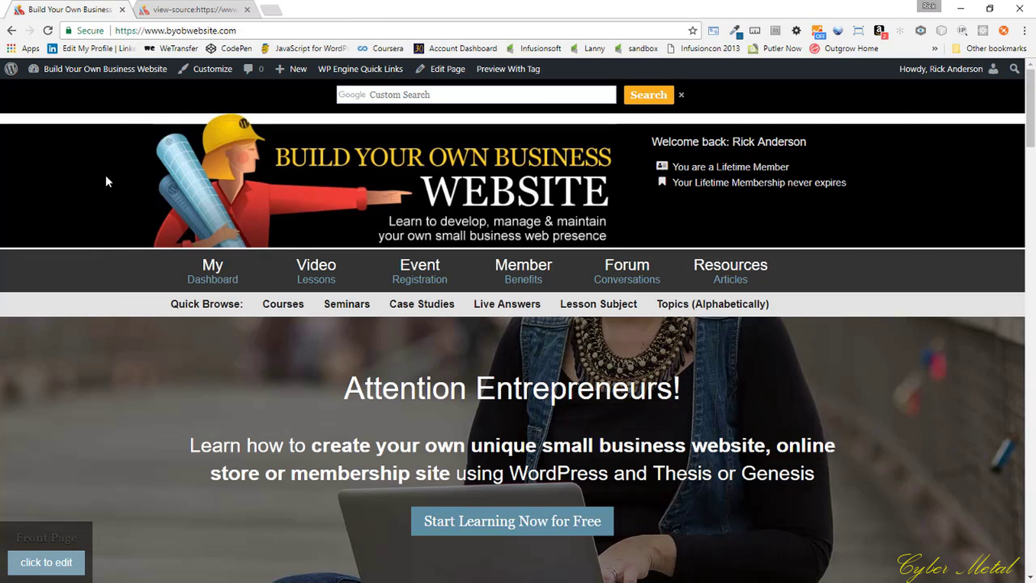
mouse_move(102, 73)
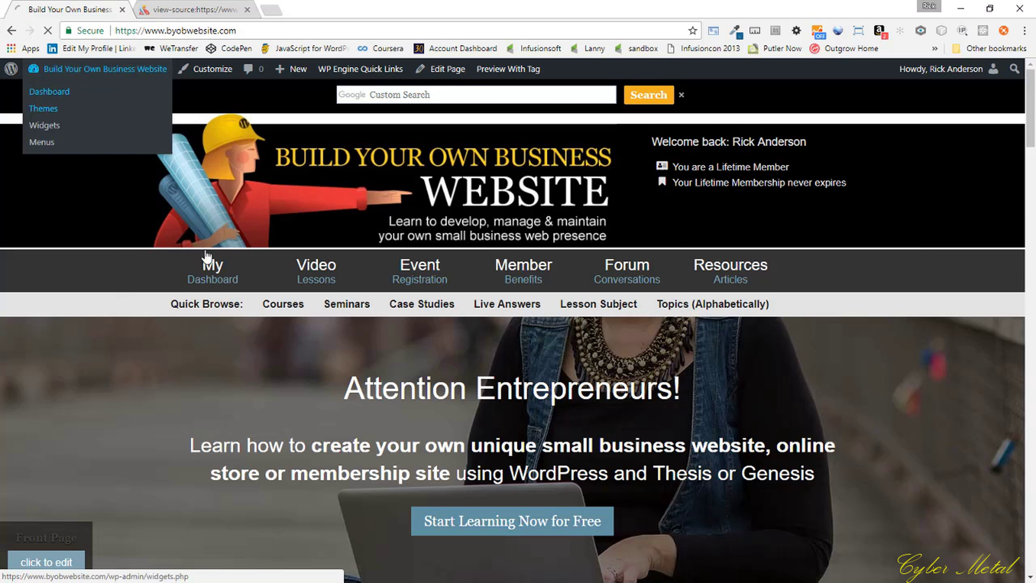
left_click(47, 93)
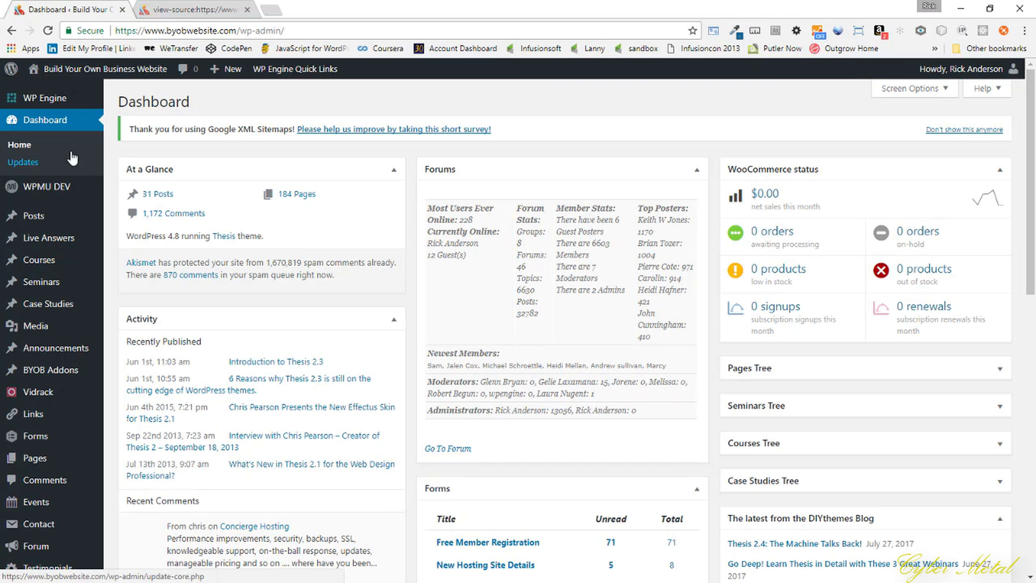
scroll(41, 426, "down", 5)
scroll(41, 426, "up", 1)
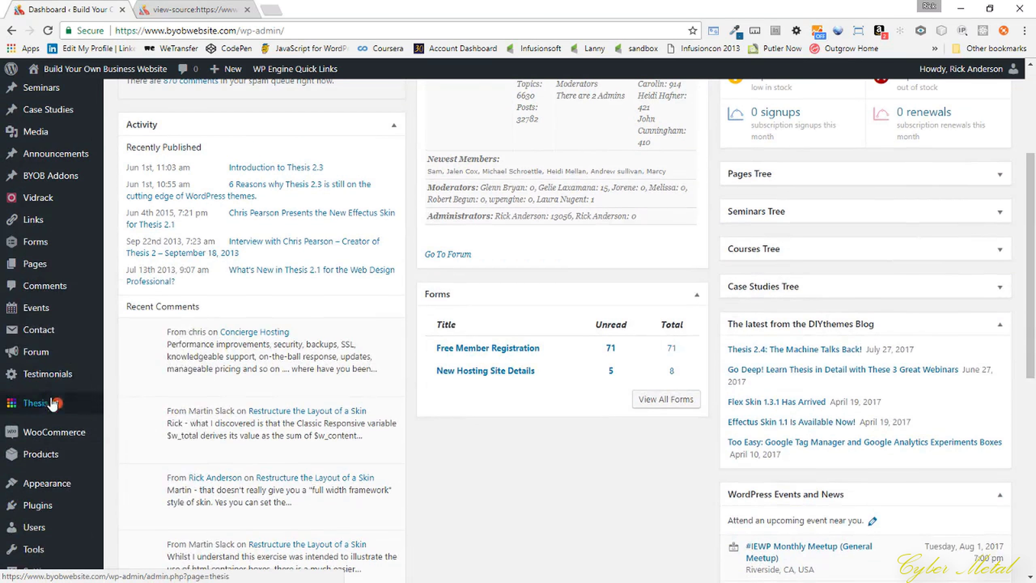
mouse_move(41, 409)
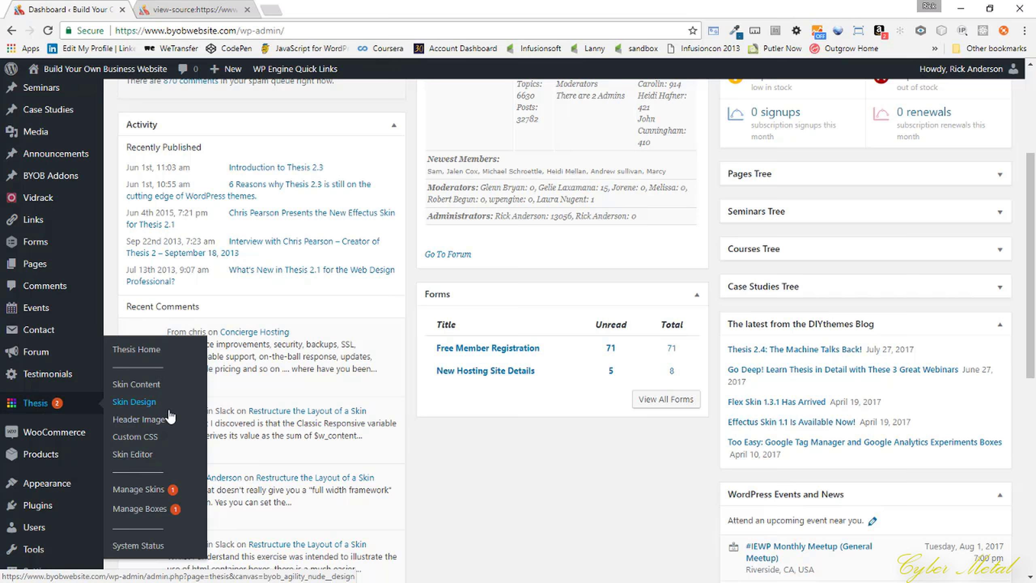
left_click(35, 404)
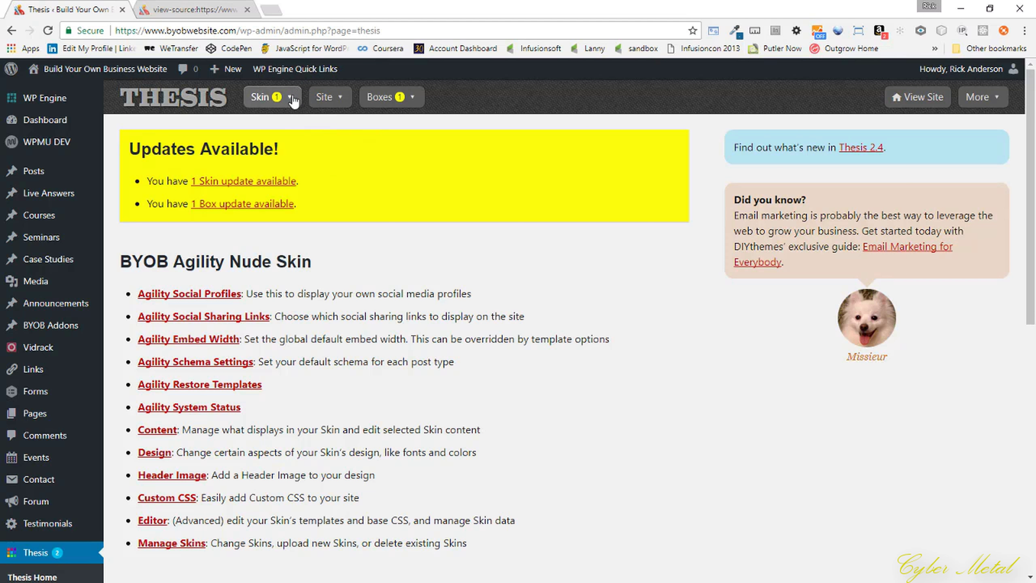
- Look through Thesis Global Scripts and Tracking Scripts, then open Site > HTML Head
left_click(342, 98)
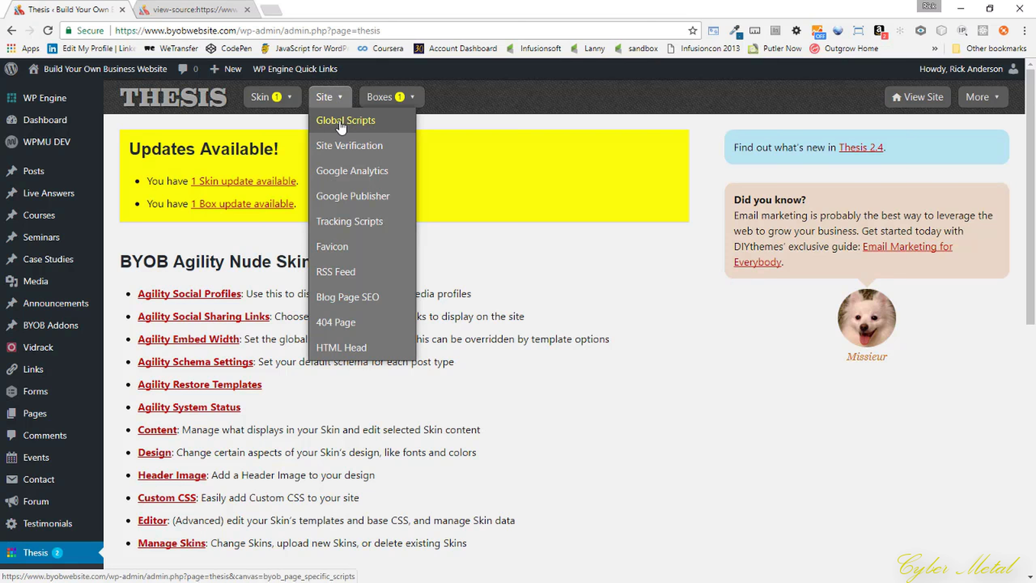
left_click(366, 129)
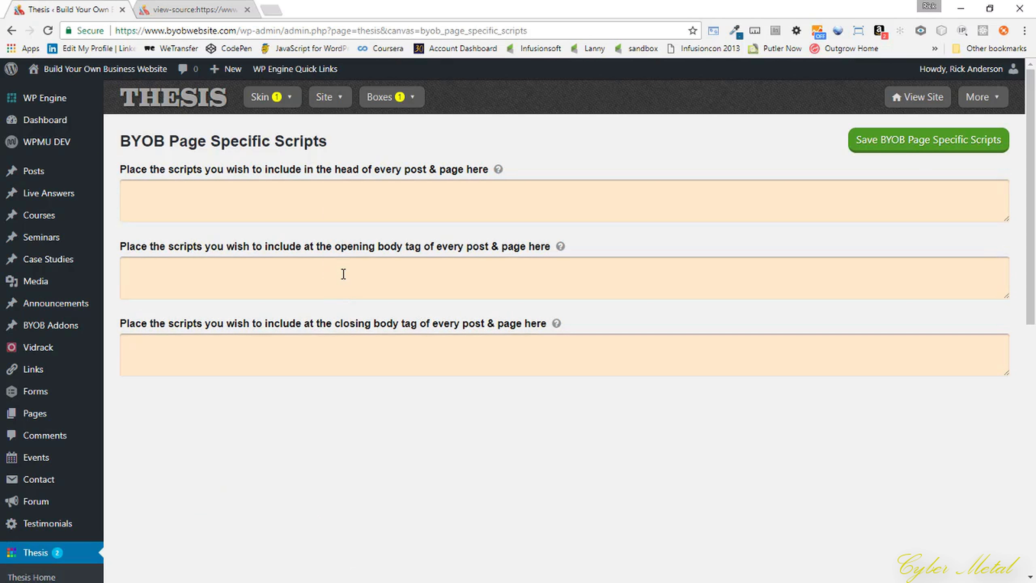
left_click(338, 102)
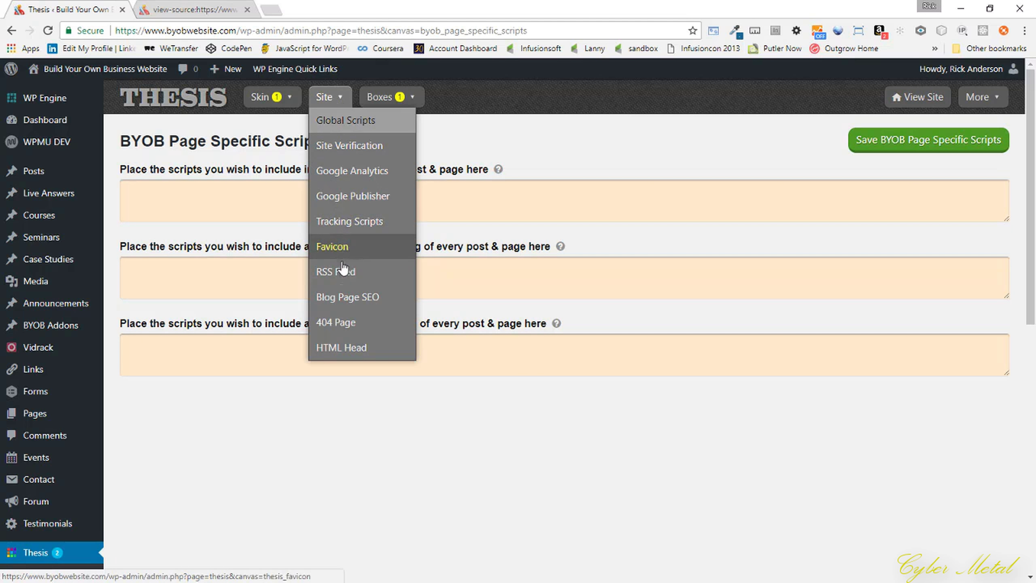
left_click(343, 222)
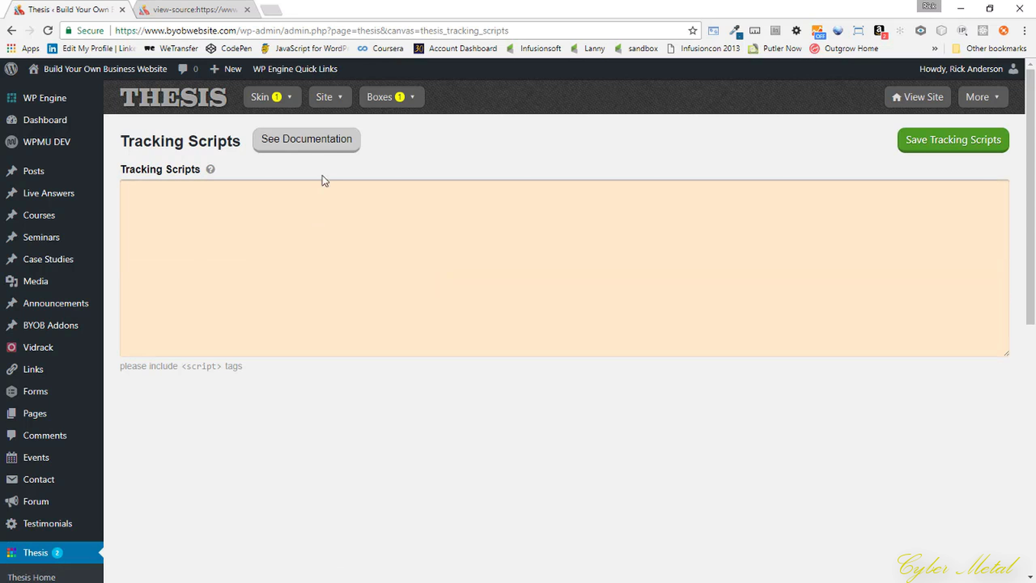
left_click(389, 103)
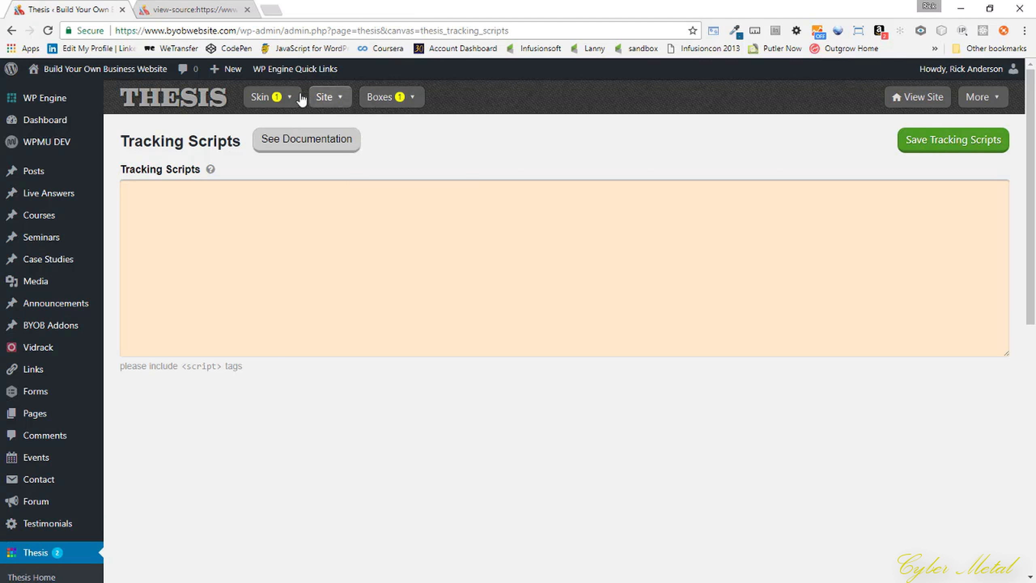
left_click(326, 98)
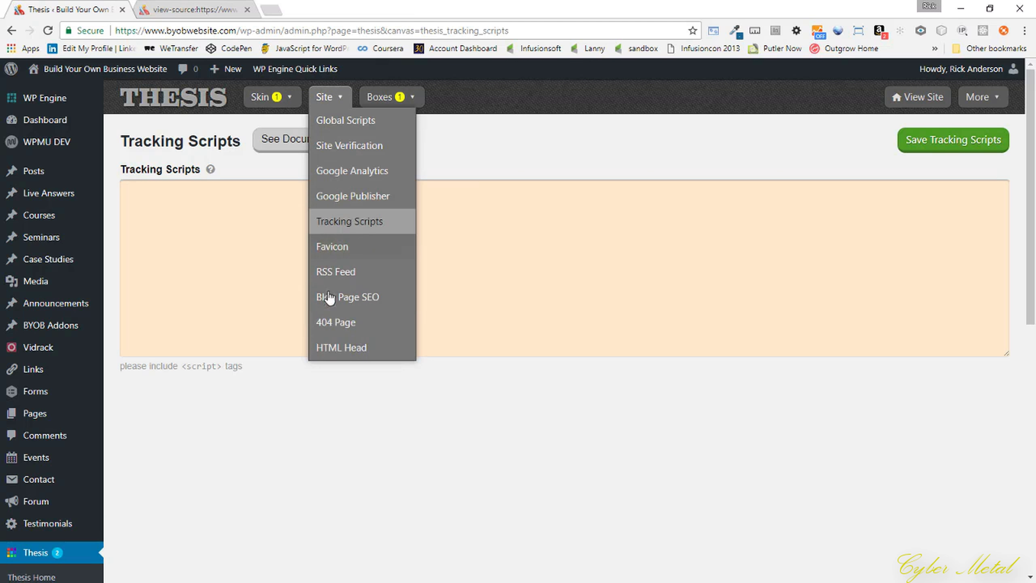
left_click(342, 348)
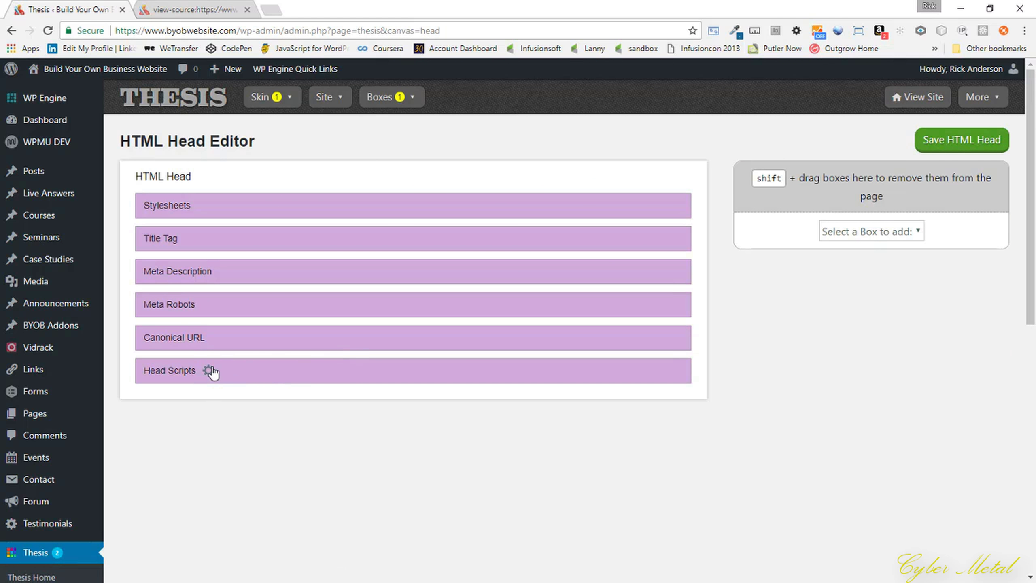
- In the Head Scripts box, delete the backslashes around 'GoogleAnalyticsObject'
left_click(209, 371)
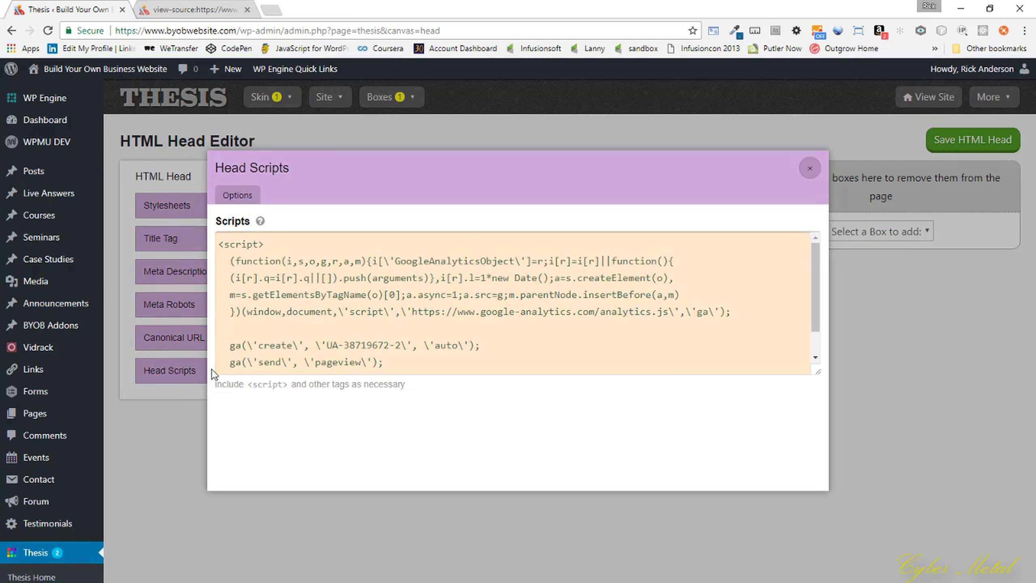
left_click(385, 260)
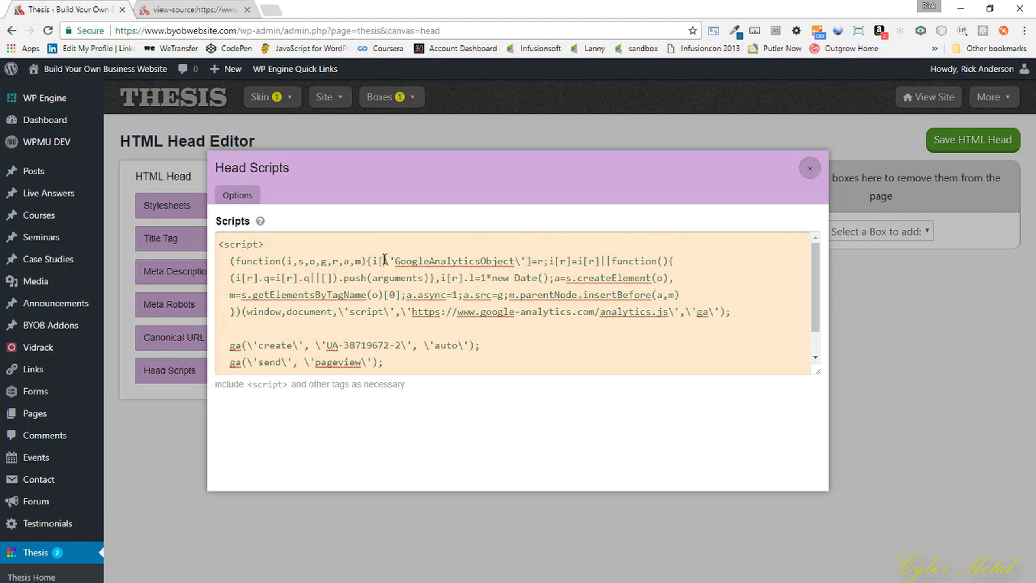
left_click_drag(384, 260, 391, 259)
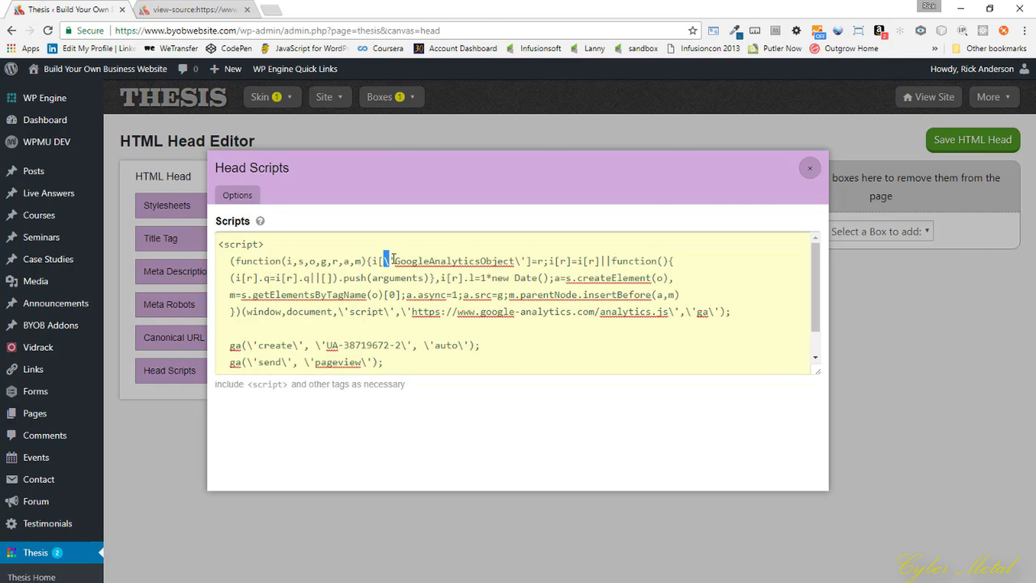
key("BackSpace")
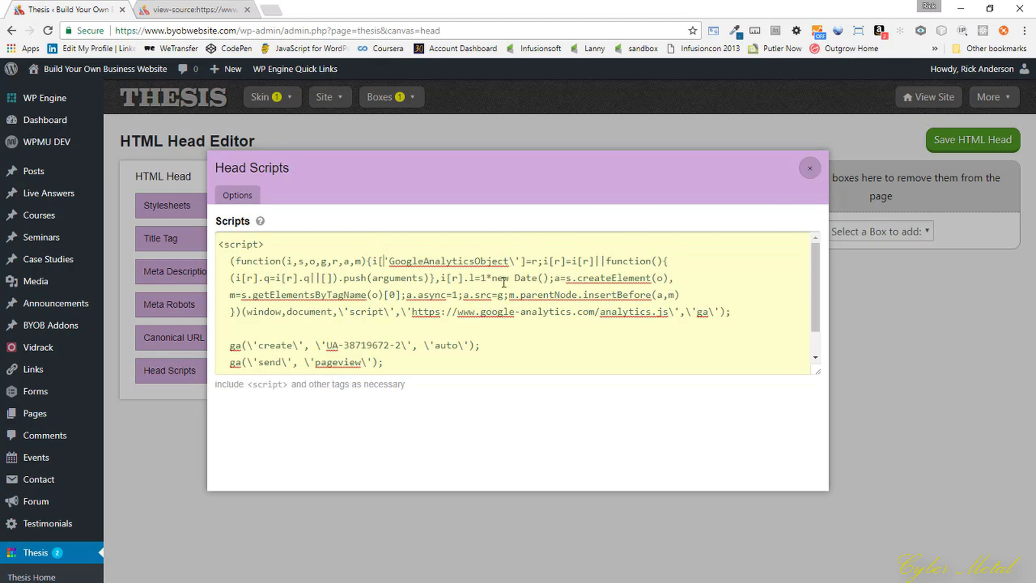
left_click_drag(509, 261, 515, 261)
key("BackSpace")
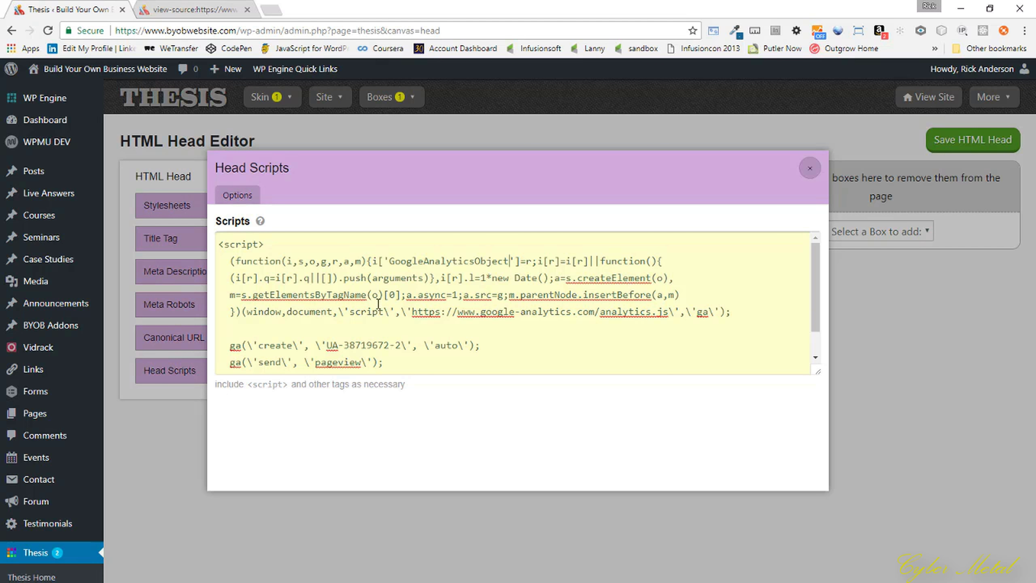
- Remove the backslashes around 'script', the analytics.js URL and 'ga' in the loader line
left_click(340, 312)
left_click_drag(342, 312, 344, 315)
key("BackSpace")
left_click(384, 312)
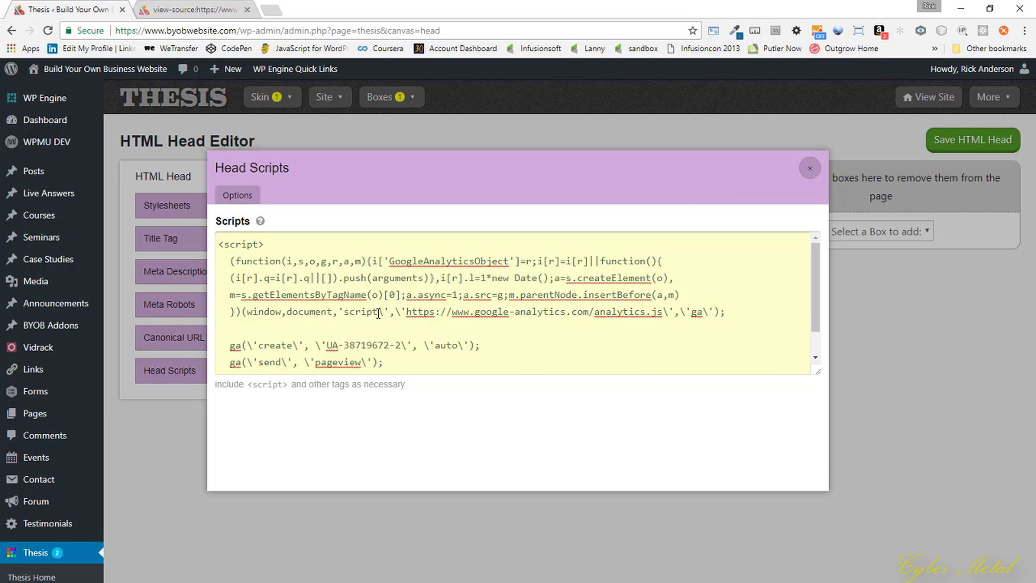
key("BackSpace")
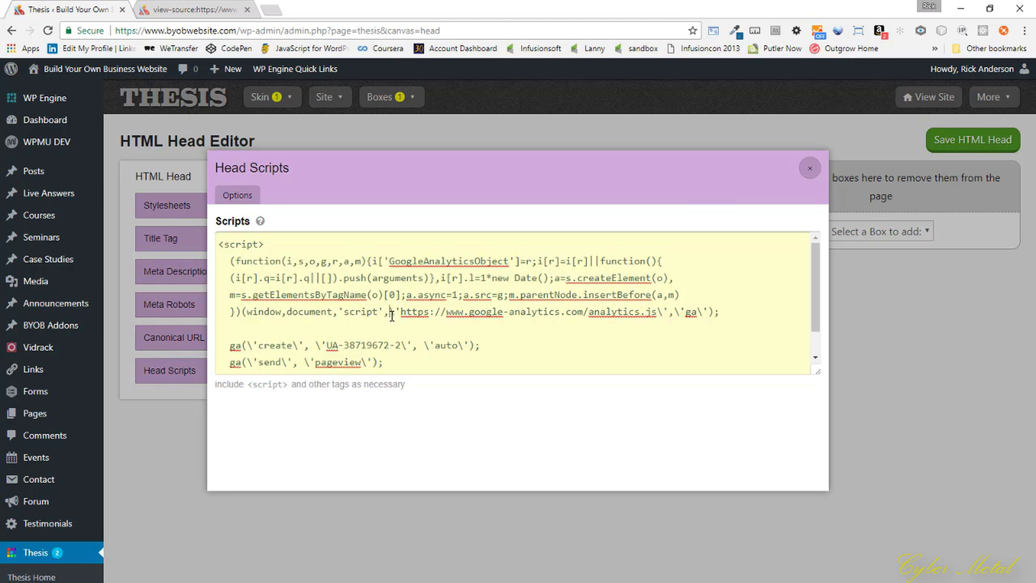
left_click(394, 312)
key("BackSpace")
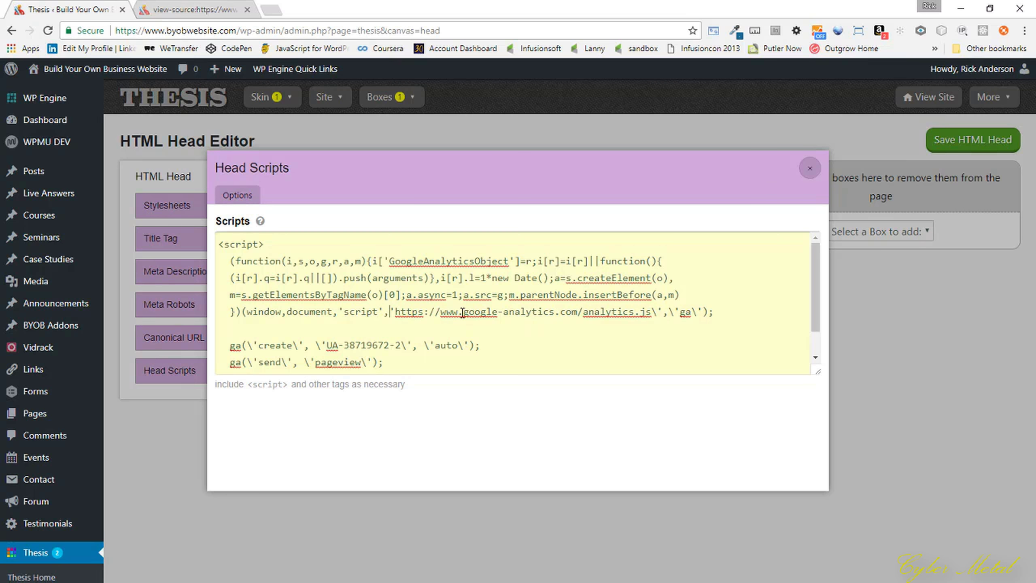
left_click(658, 312)
key("BackSpace")
left_click(669, 312)
key("BackSpace")
left_click(681, 312)
key("BackSpace")
- Strip the backslashes around 'create', 'send' and 'pageview' in the ga calls
left_click(252, 346)
key("BackSpace")
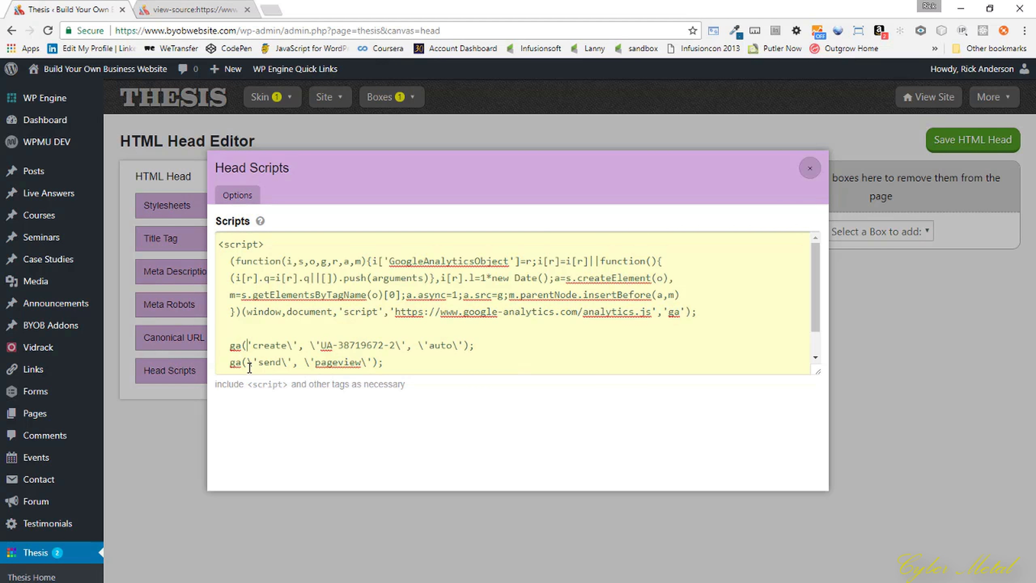
left_click_drag(248, 364, 252, 331)
key("BackSpace")
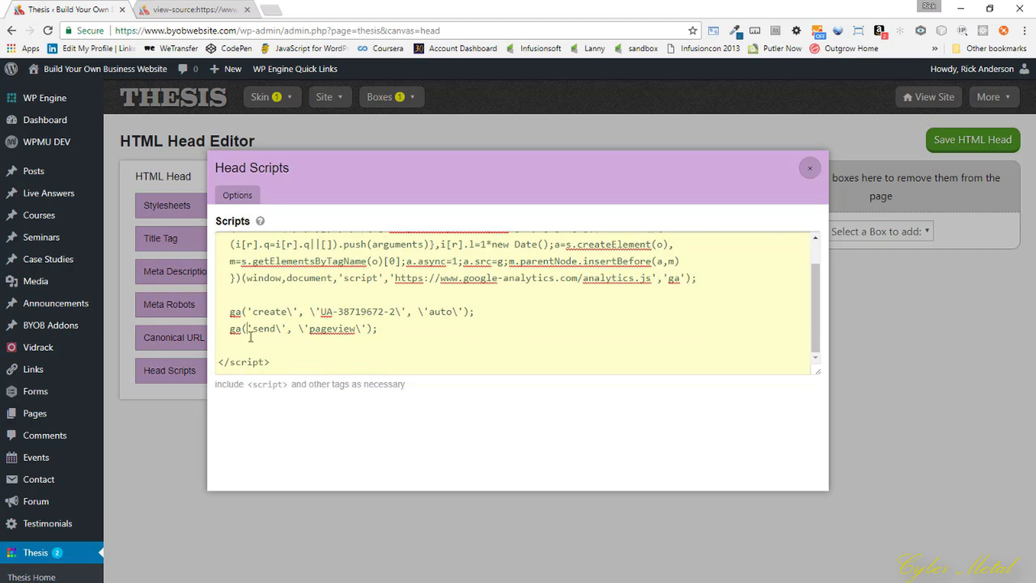
left_click(292, 312)
key("BackSpace")
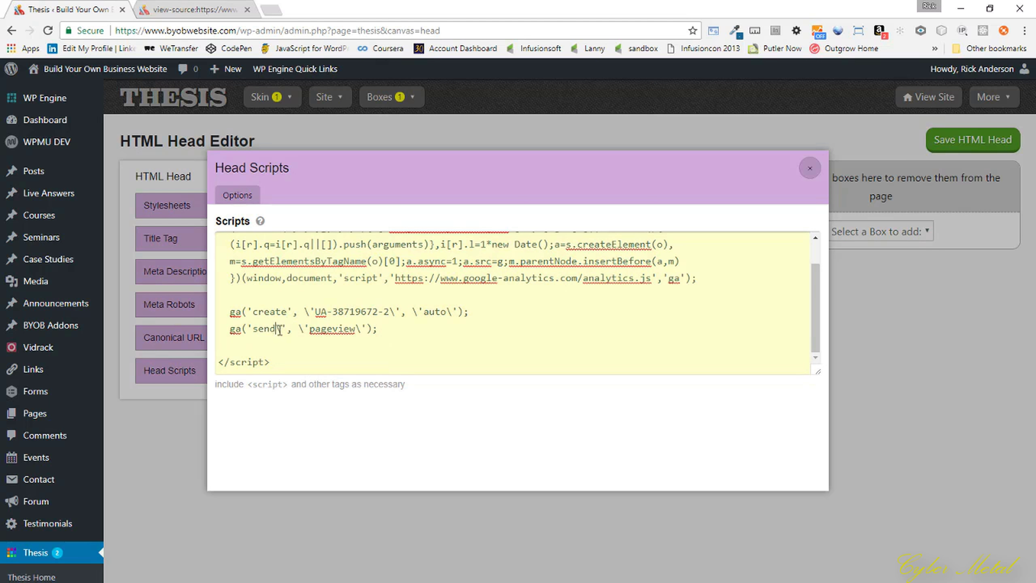
key("Delete")
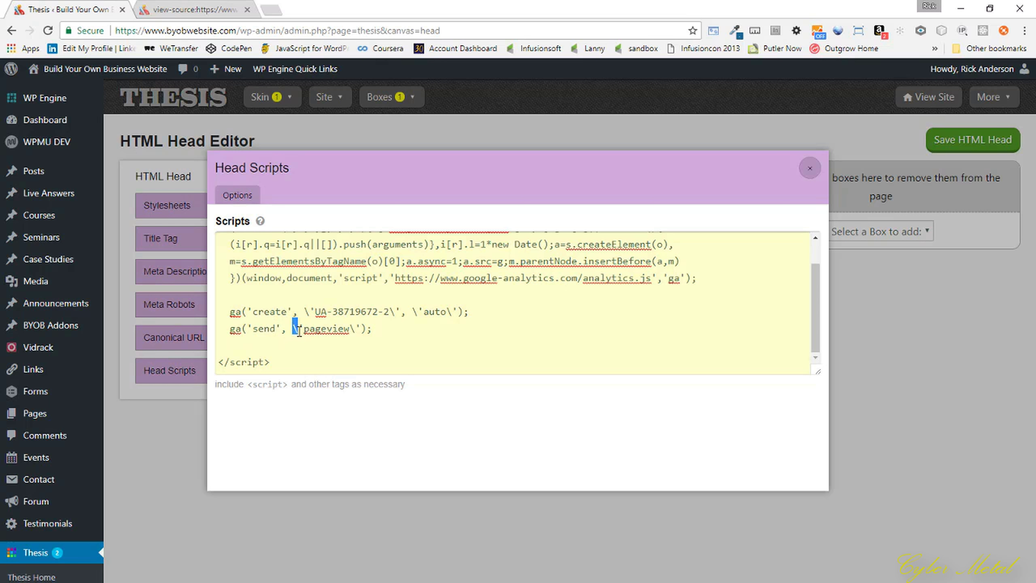
key("Delete")
- Remove the backslashes around the UA tracking ID and 'auto', then review the cleaned code
left_click(302, 313)
key("Delete")
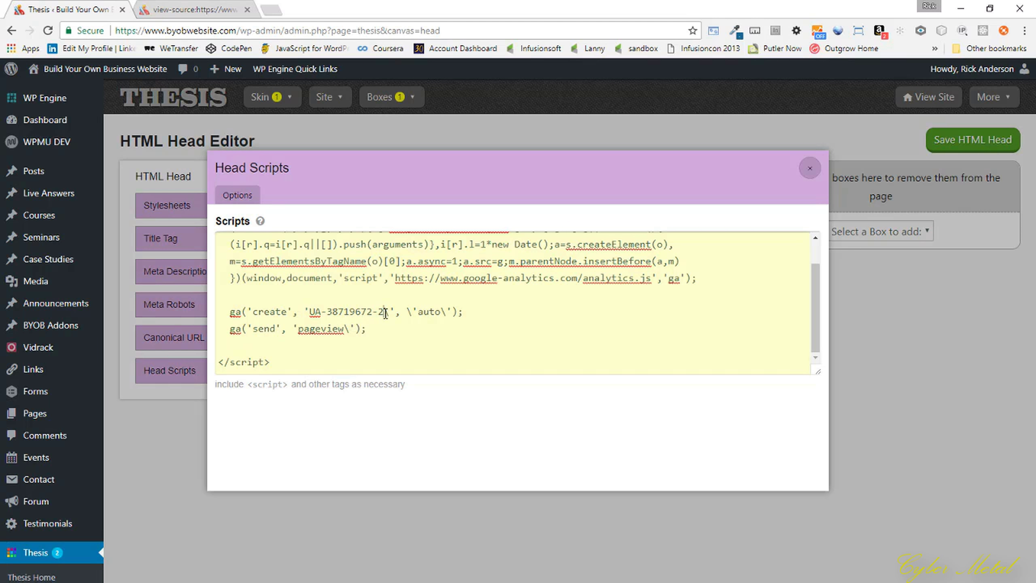
left_click(385, 313)
key("Delete")
left_click(405, 313)
left_click_drag(403, 312, 435, 313)
key("Delete")
key("Delete")
left_click_drag(344, 329, 350, 330)
key("Delete")
scroll(344, 352, "up", 1)
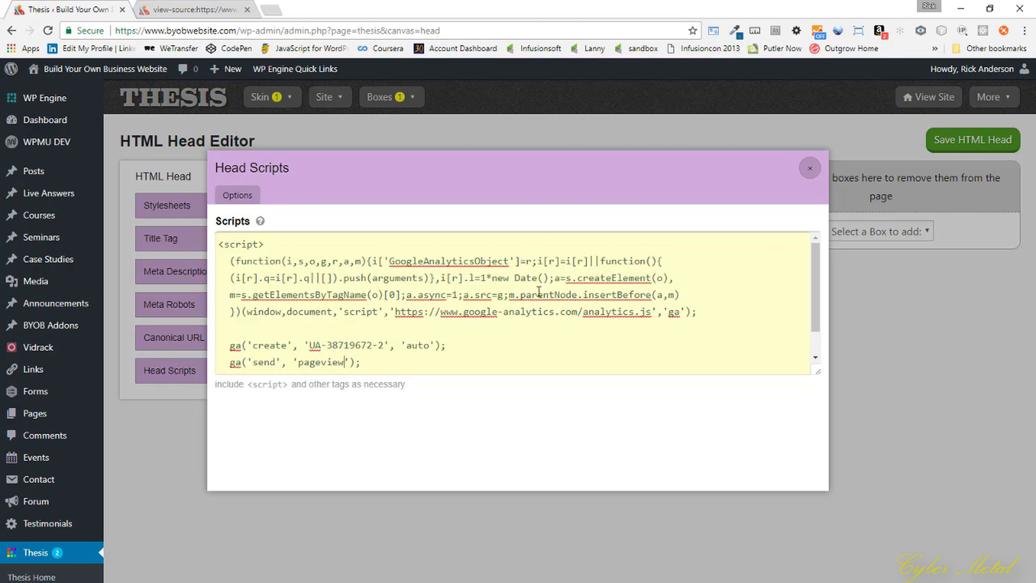
scroll(537, 312, "down", 1)
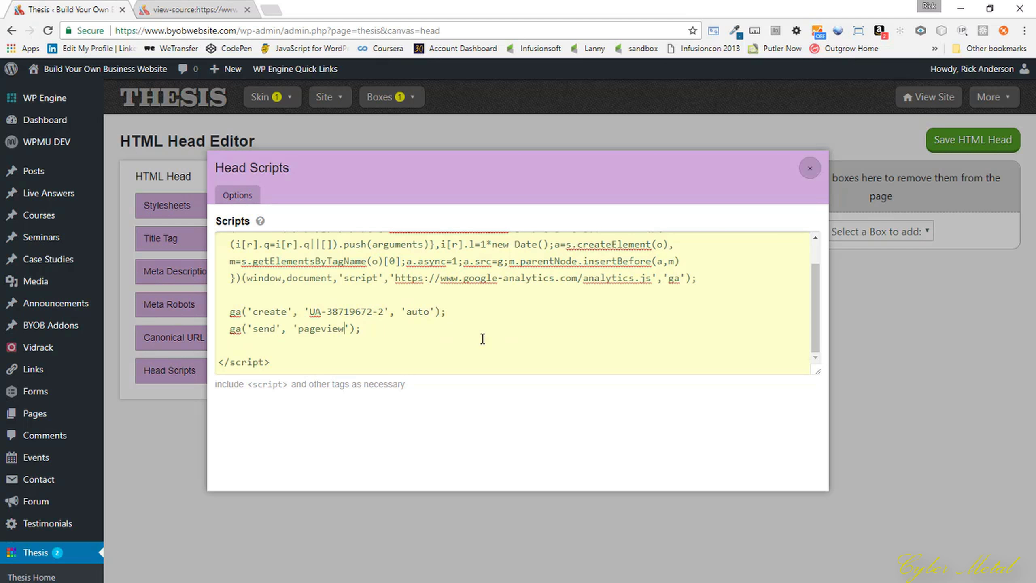
scroll(482, 339, "up", 2)
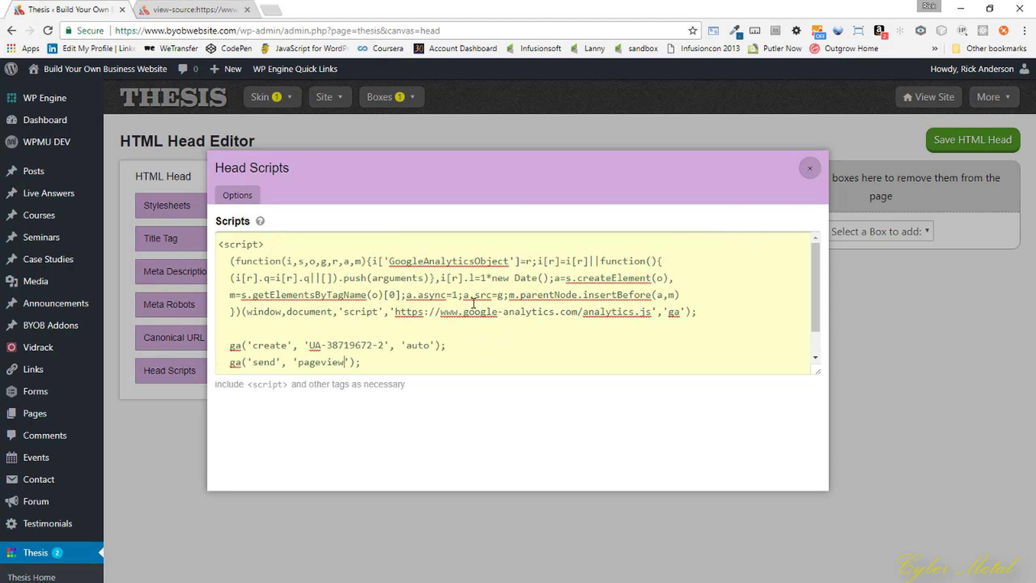
- Save the HTML Head, reload the page source to confirm no backslashes, then open the front page
left_click(811, 171)
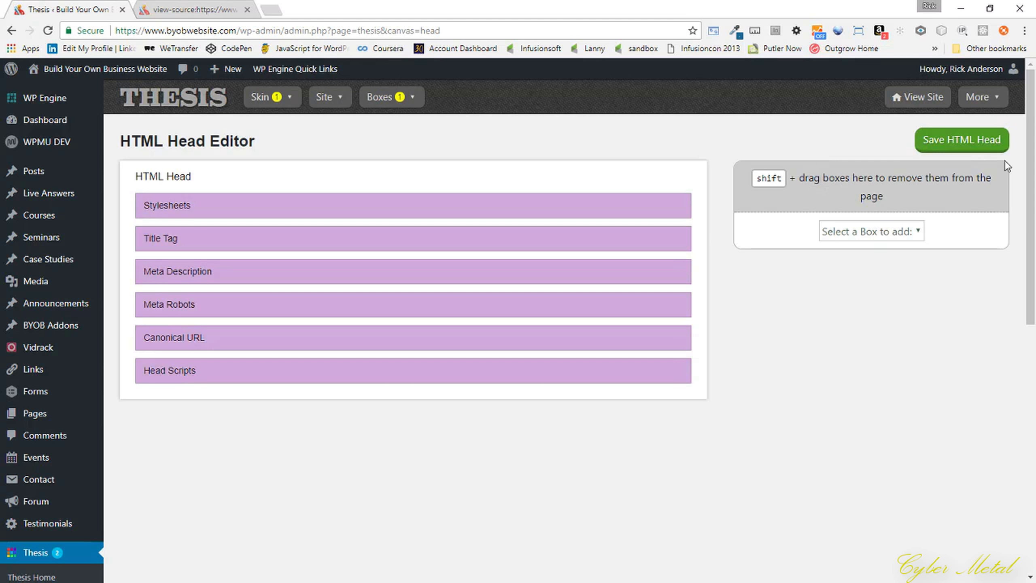
left_click(966, 143)
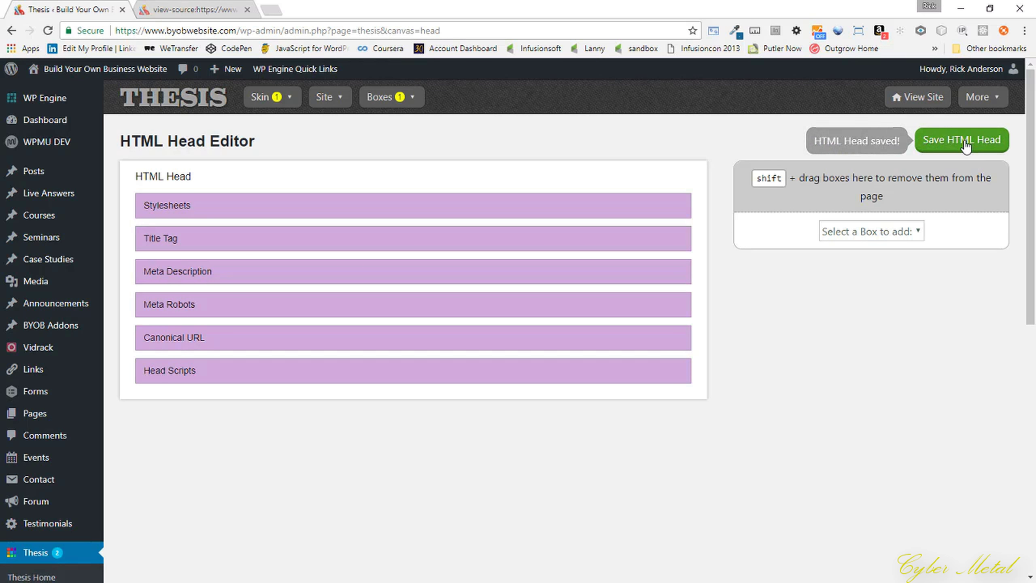
left_click(174, 10)
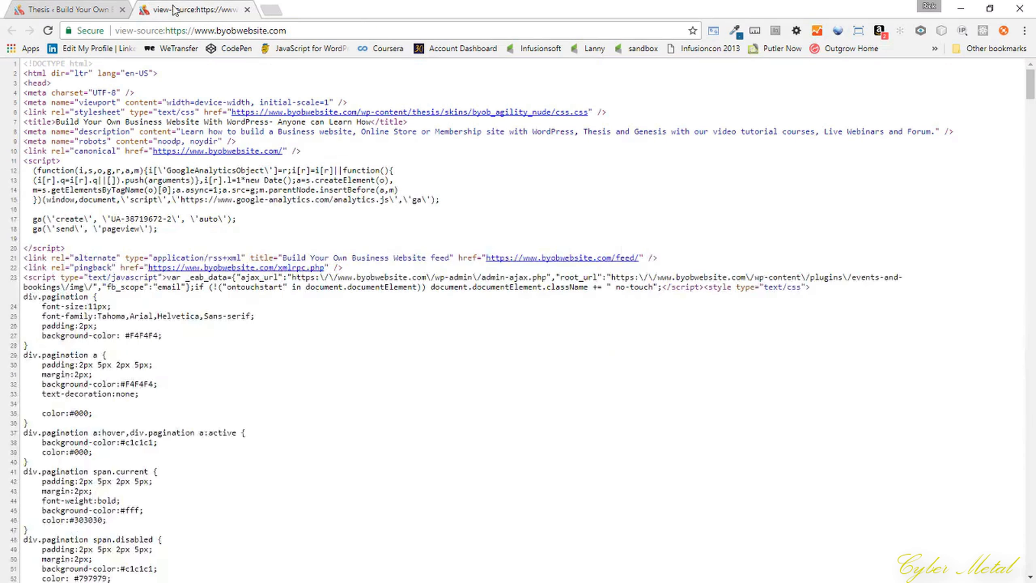
left_click(50, 33)
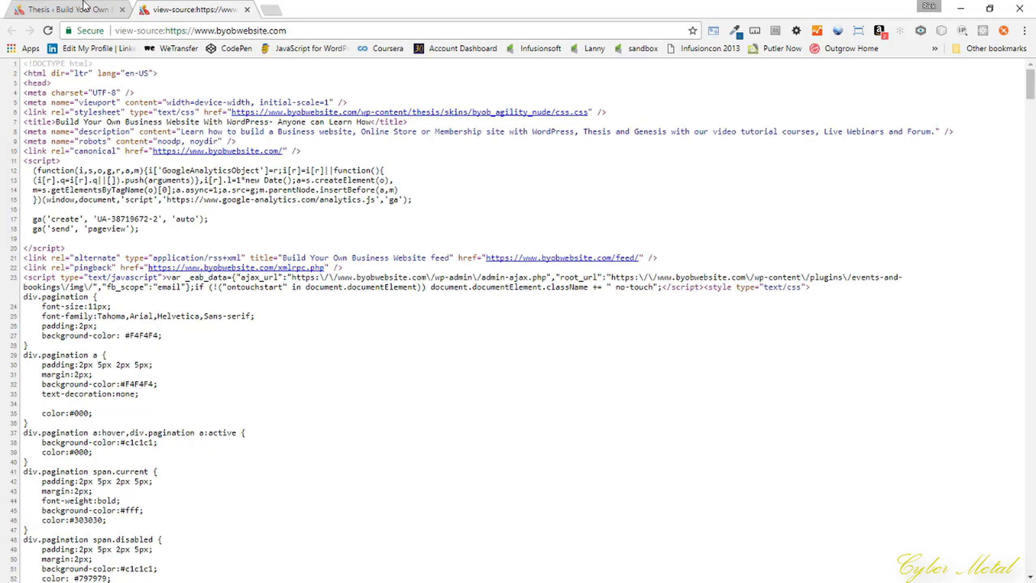
left_click(63, 9)
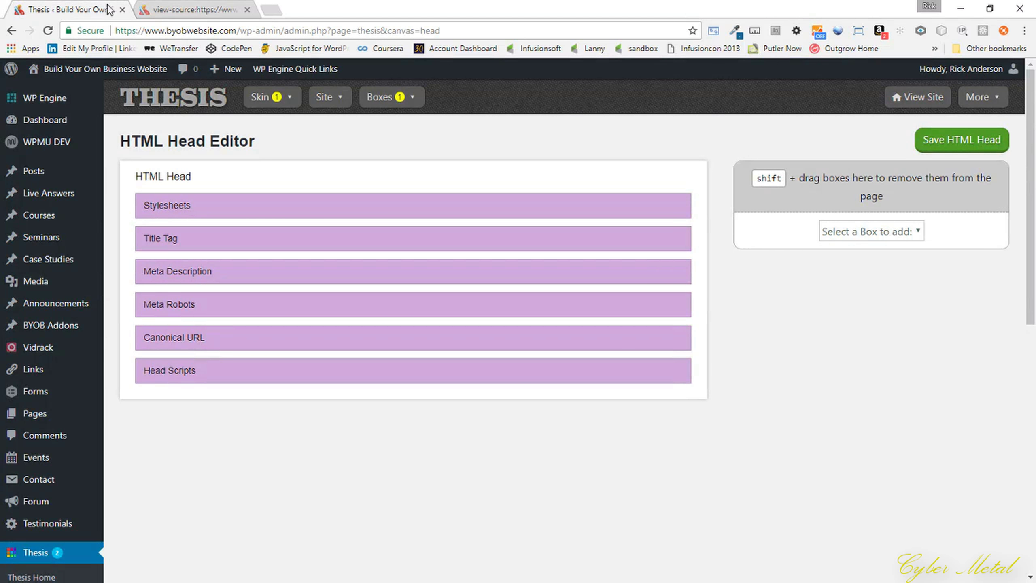
left_click(117, 70)
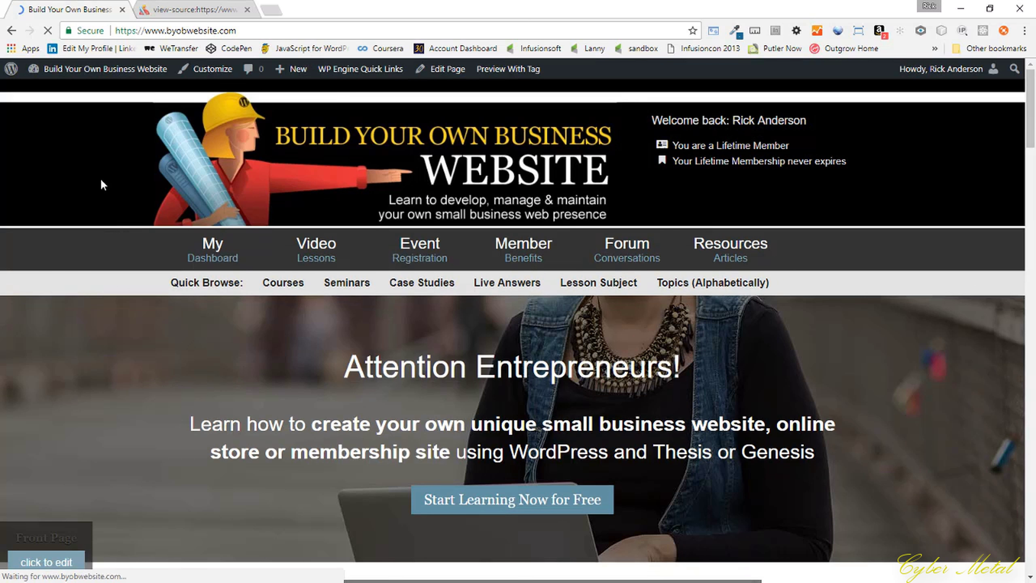
- Inspect the front page in DevTools, check the Console errors, and expand <head> in Elements
right_click(101, 179)
left_click(160, 344)
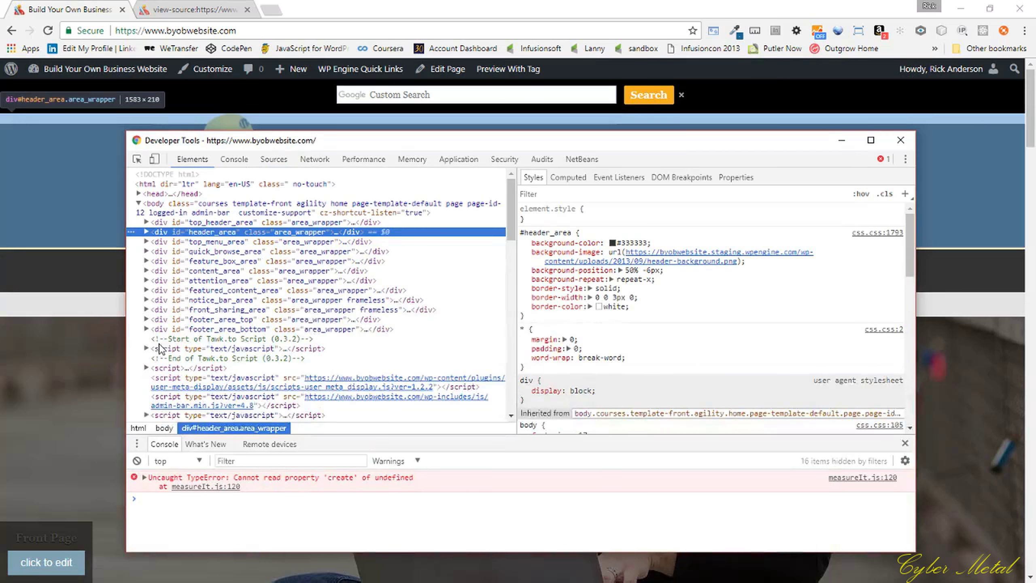
left_click(234, 158)
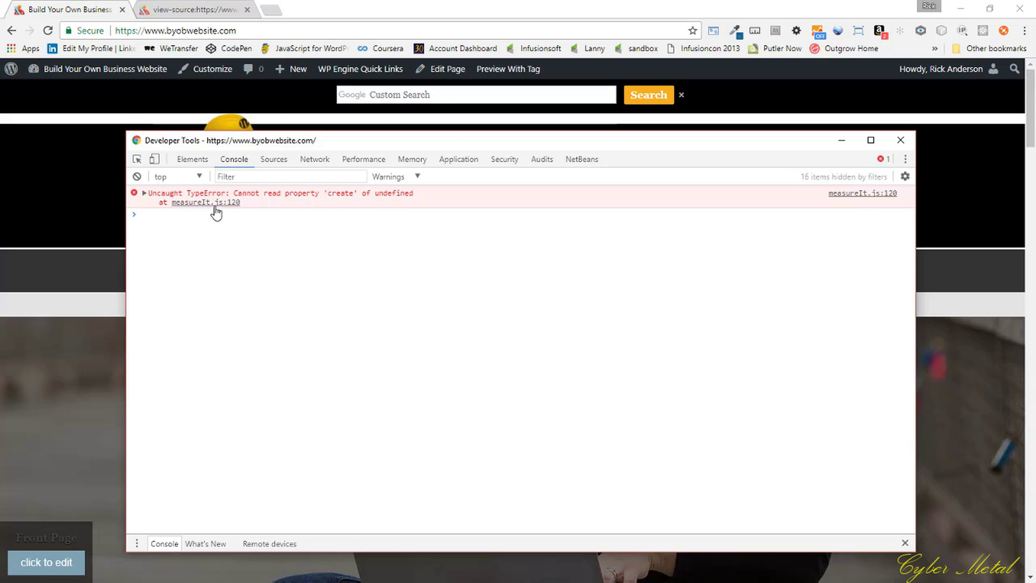
left_click(193, 158)
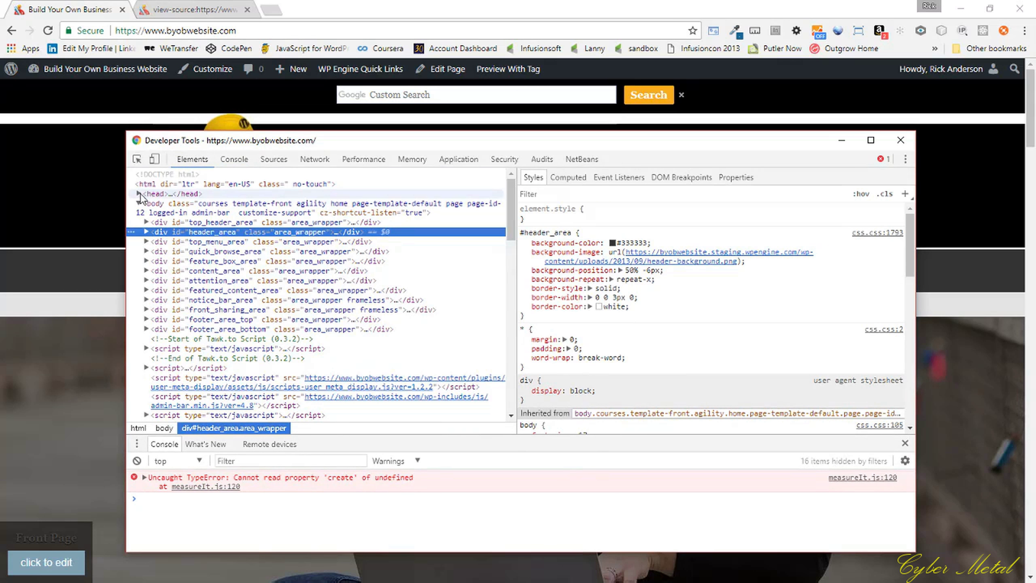
left_click(139, 194)
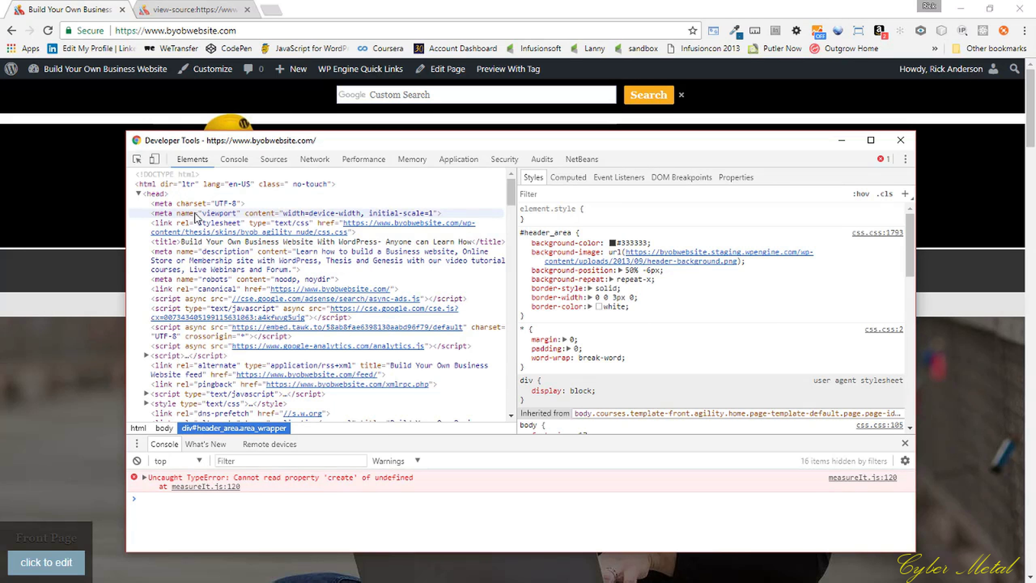
left_click(283, 162)
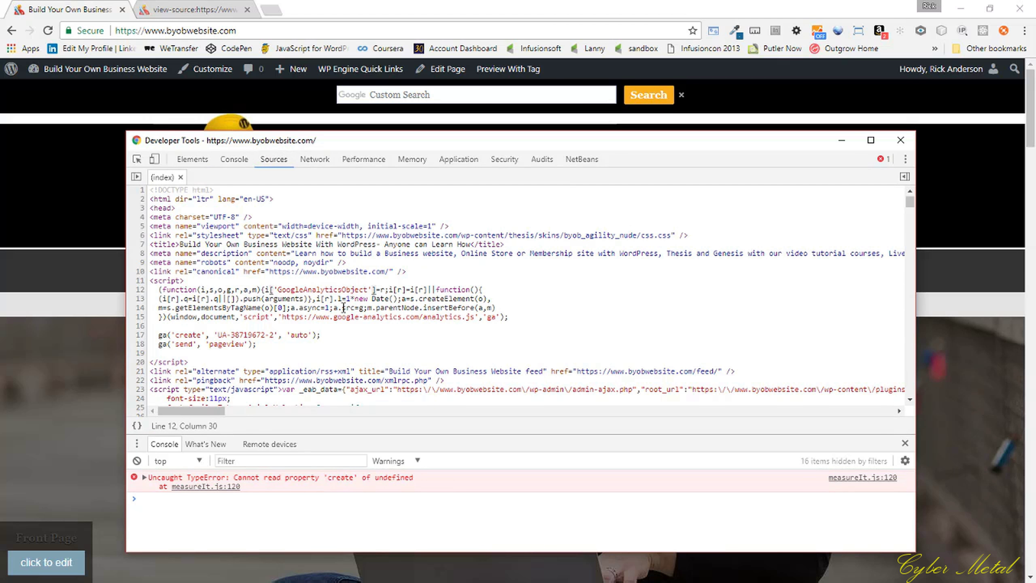
scroll(342, 307, "down", 2)
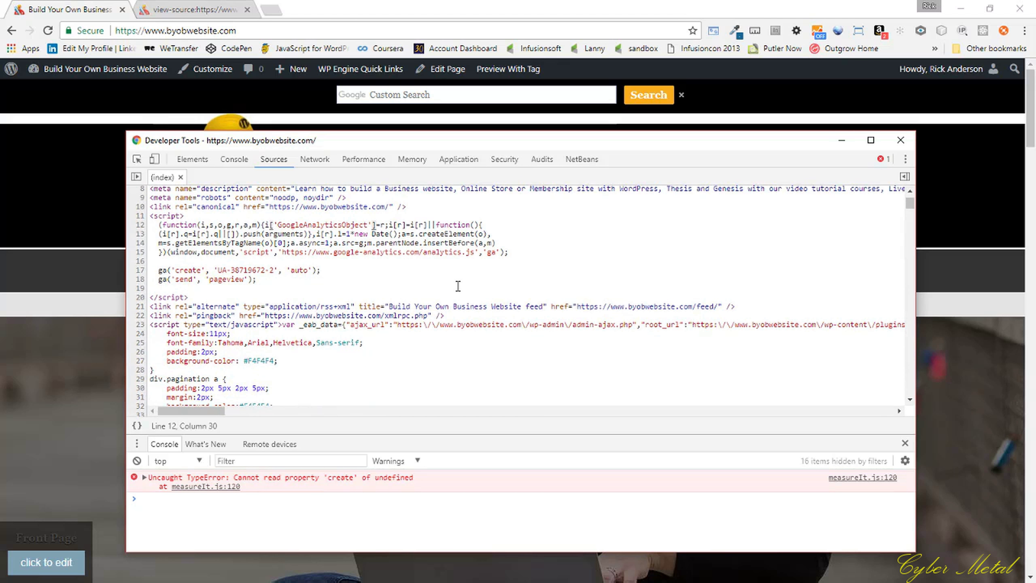
scroll(458, 286, "down", 9)
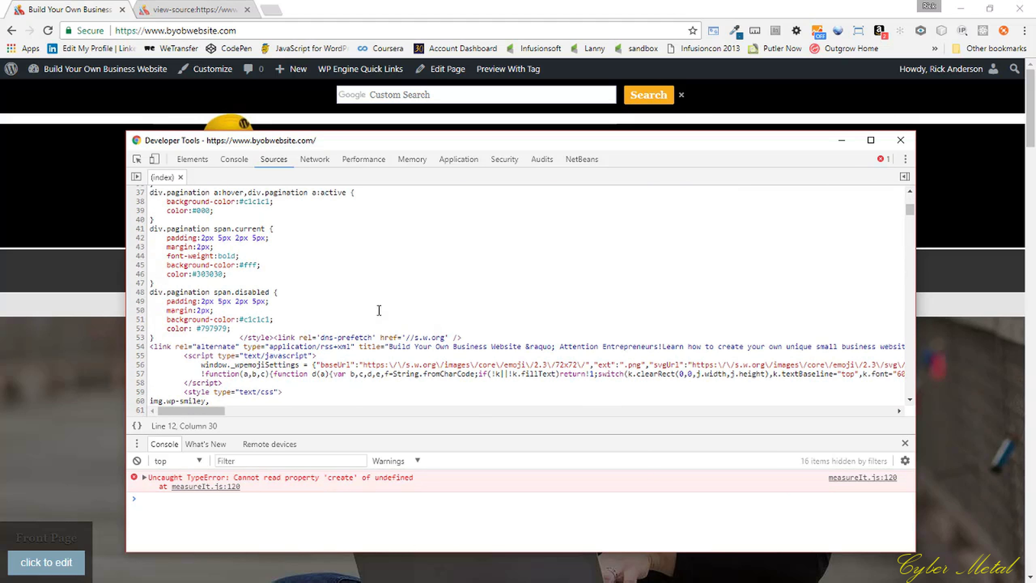
scroll(366, 301, "down", 5)
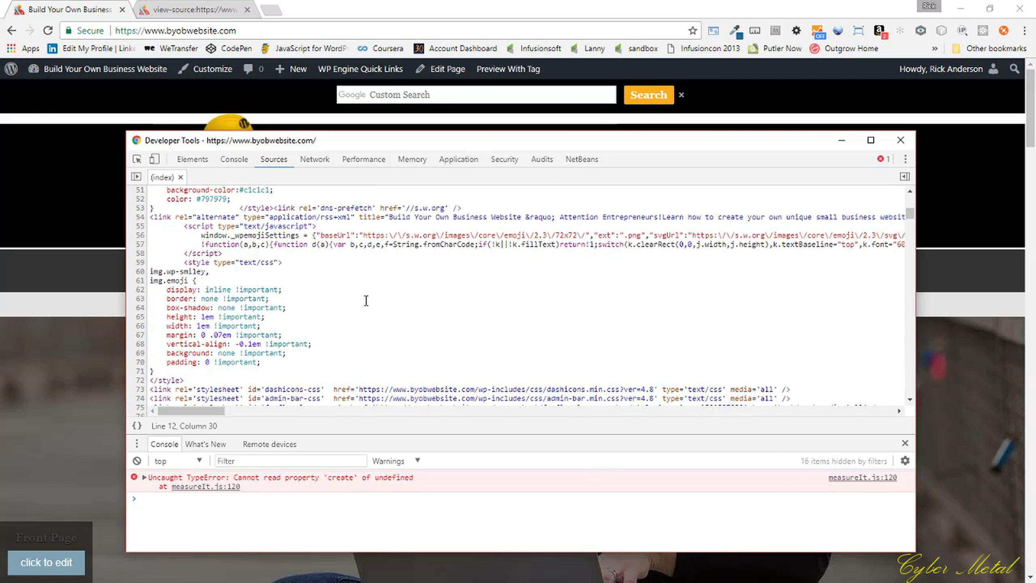
scroll(366, 301, "down", 14)
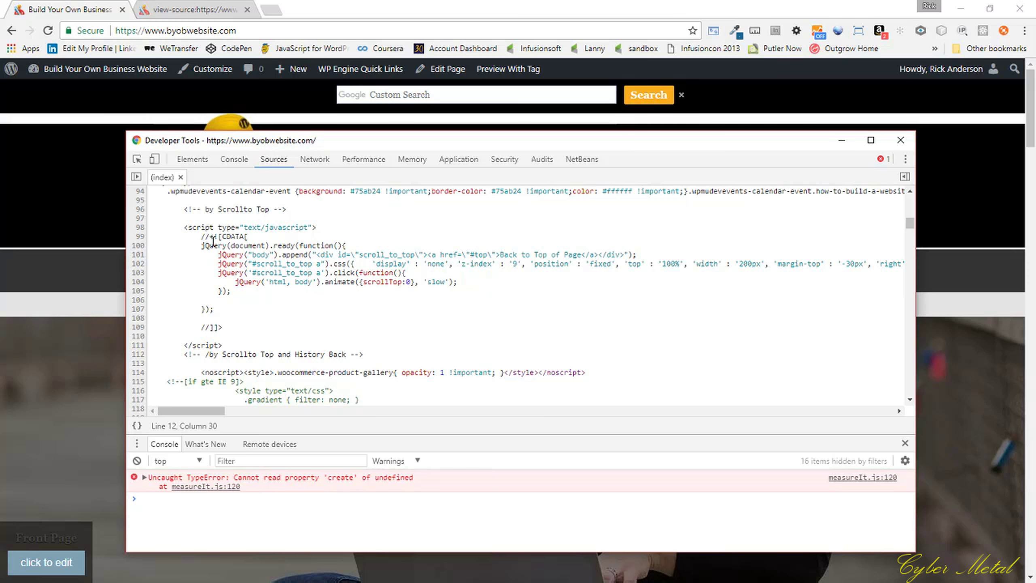
scroll(212, 237, "up", 2)
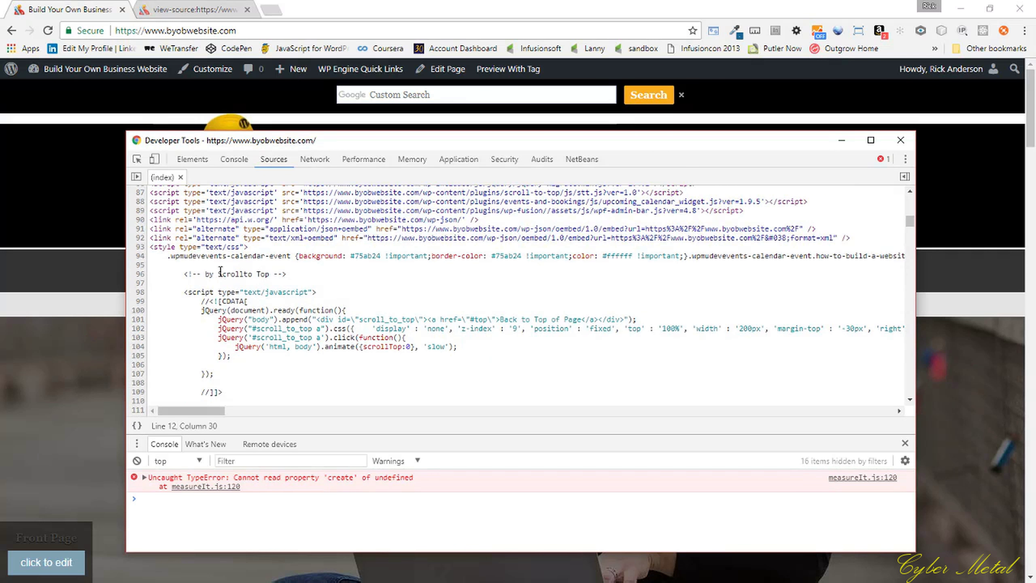
scroll(223, 277, "down", 4)
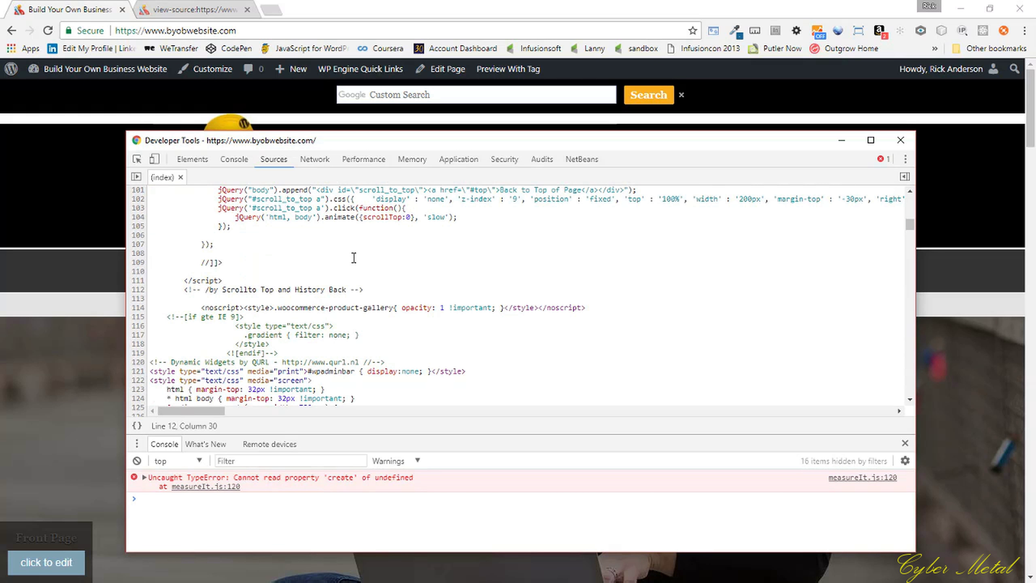
scroll(354, 257, "up", 2)
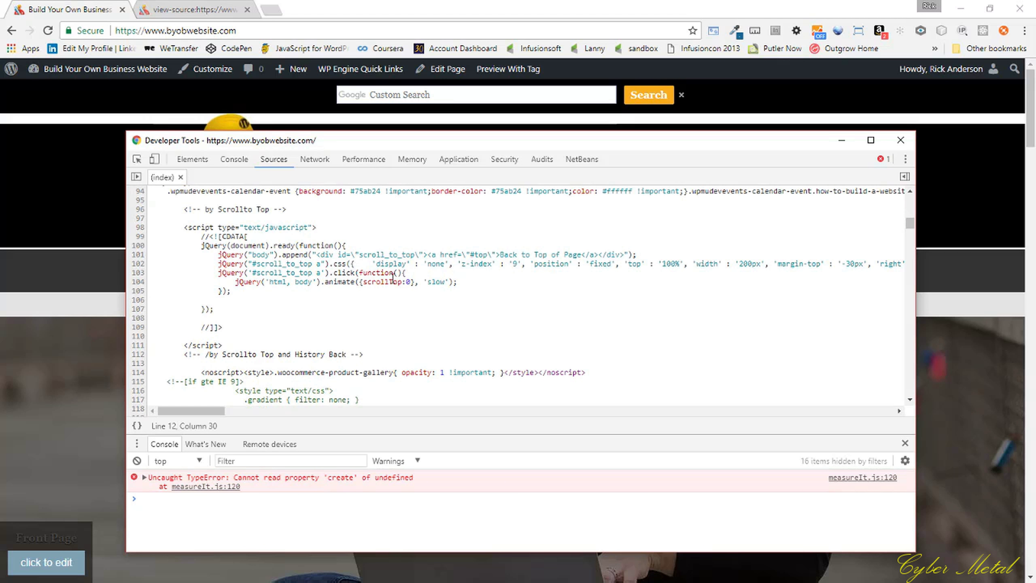
scroll(393, 279, "down", 4)
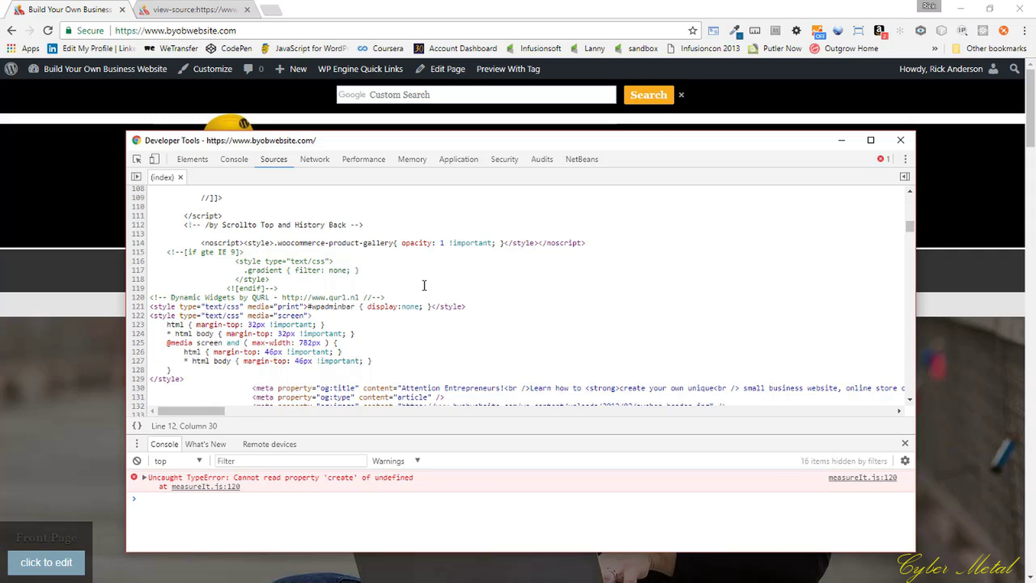
scroll(424, 285, "down", 15)
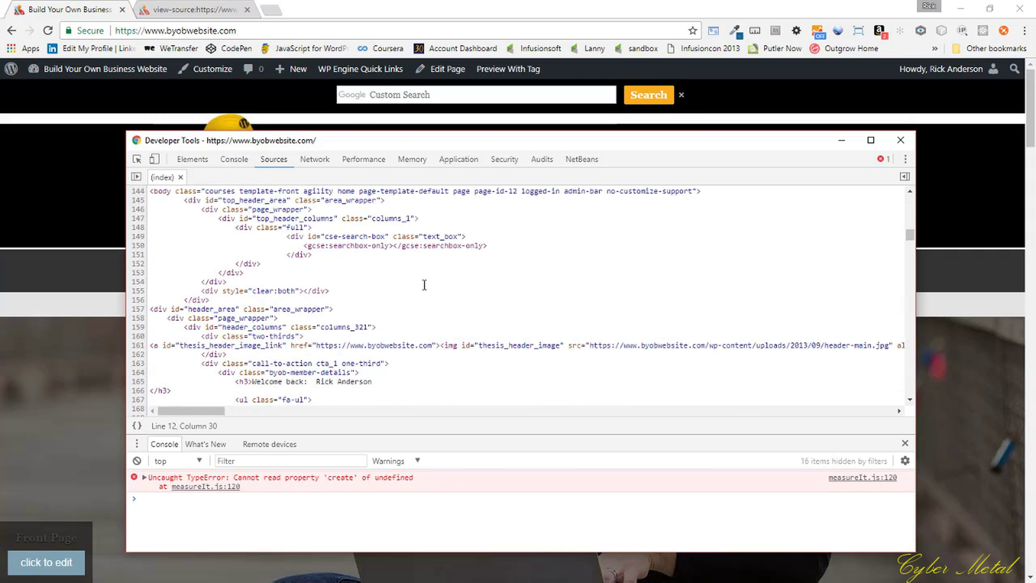
scroll(424, 285, "down", 9)
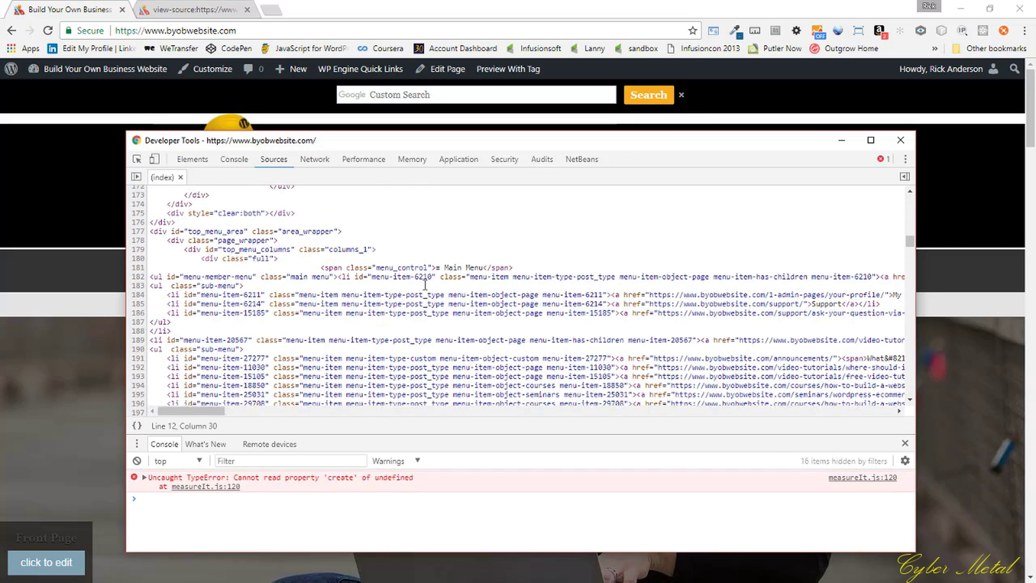
scroll(424, 285, "down", 19)
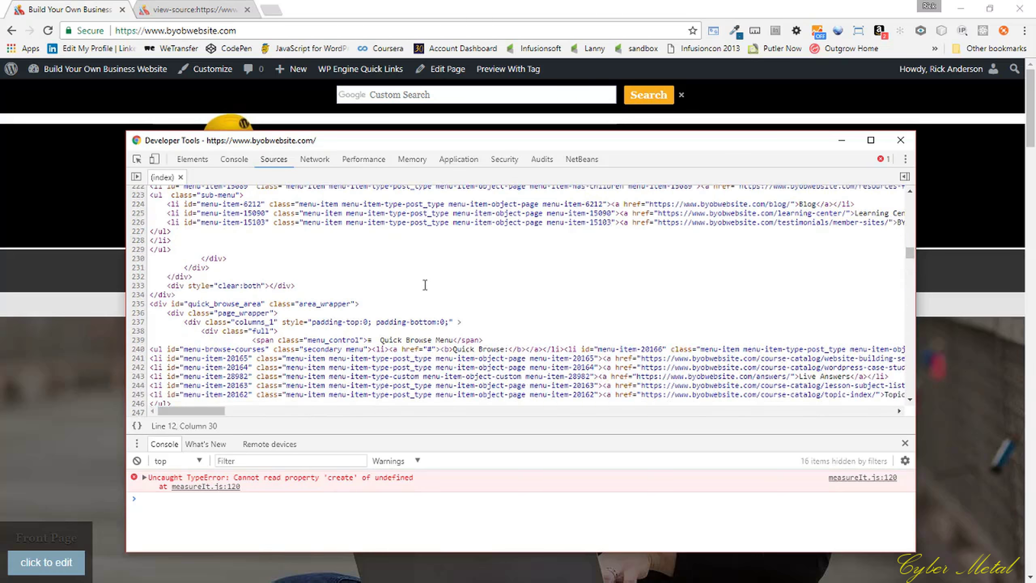
scroll(413, 295, "down", 20)
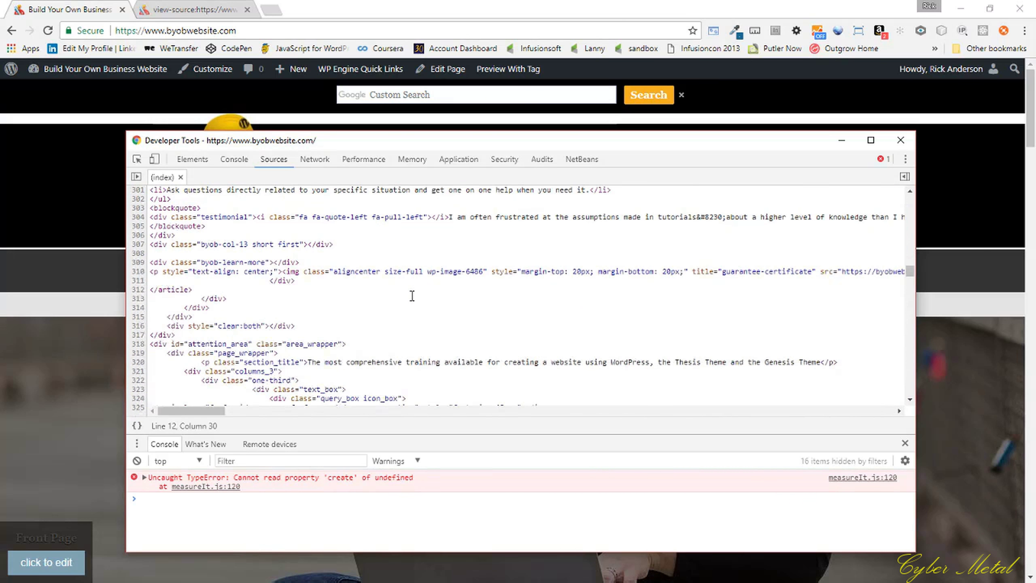
scroll(410, 300, "down", 20)
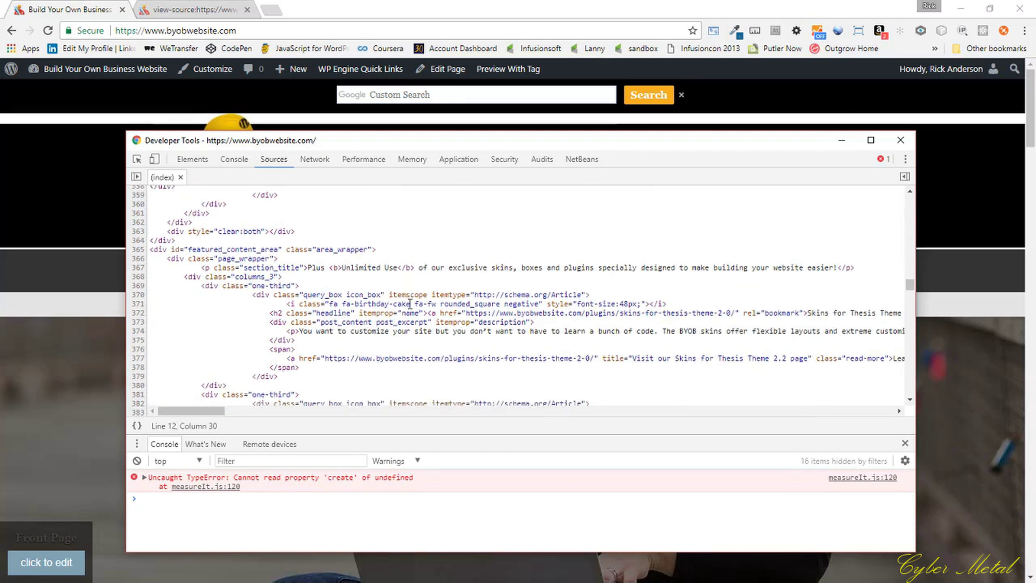
scroll(409, 304, "down", 20)
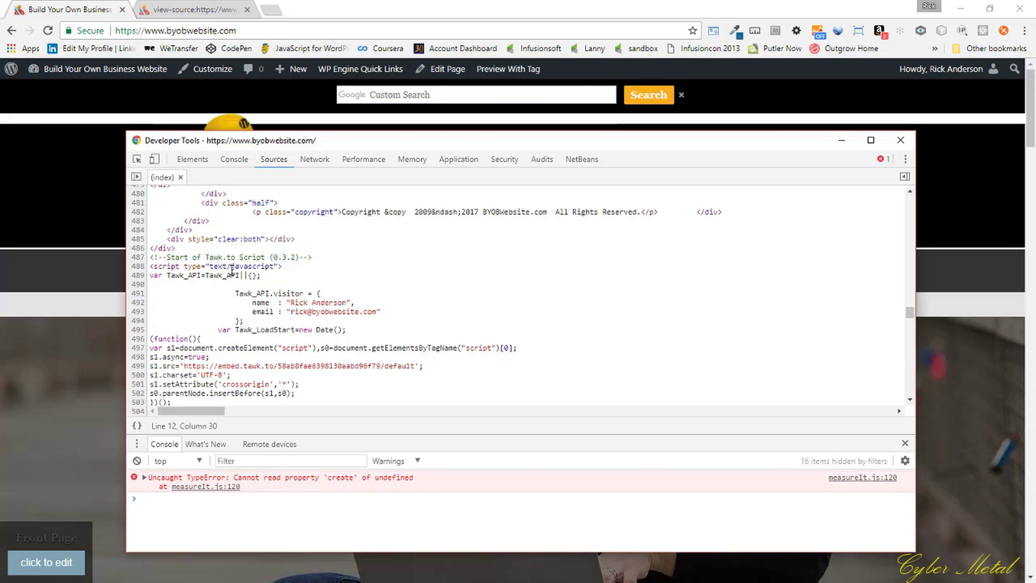
scroll(359, 282, "down", 2)
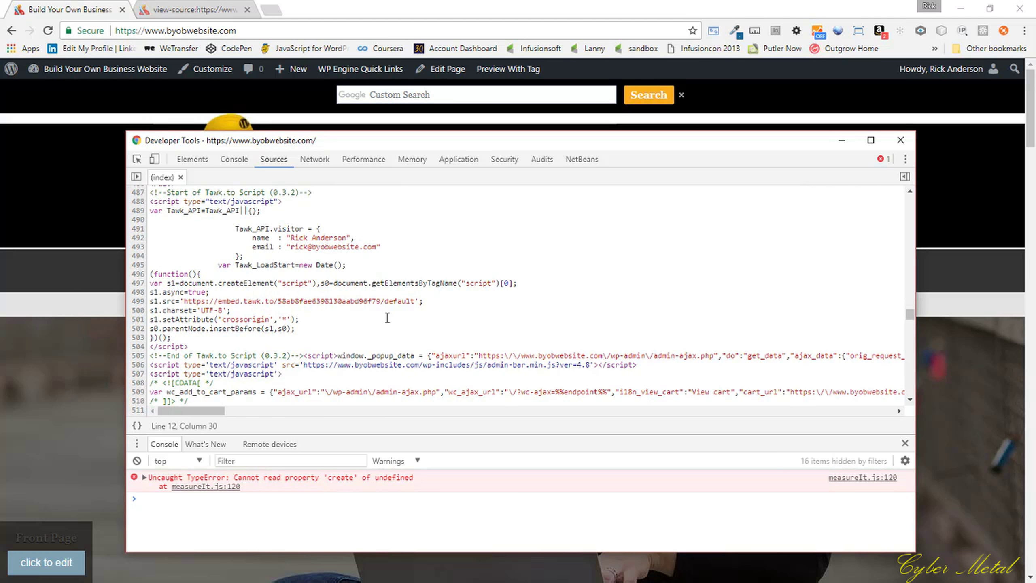
scroll(385, 310, "down", 5)
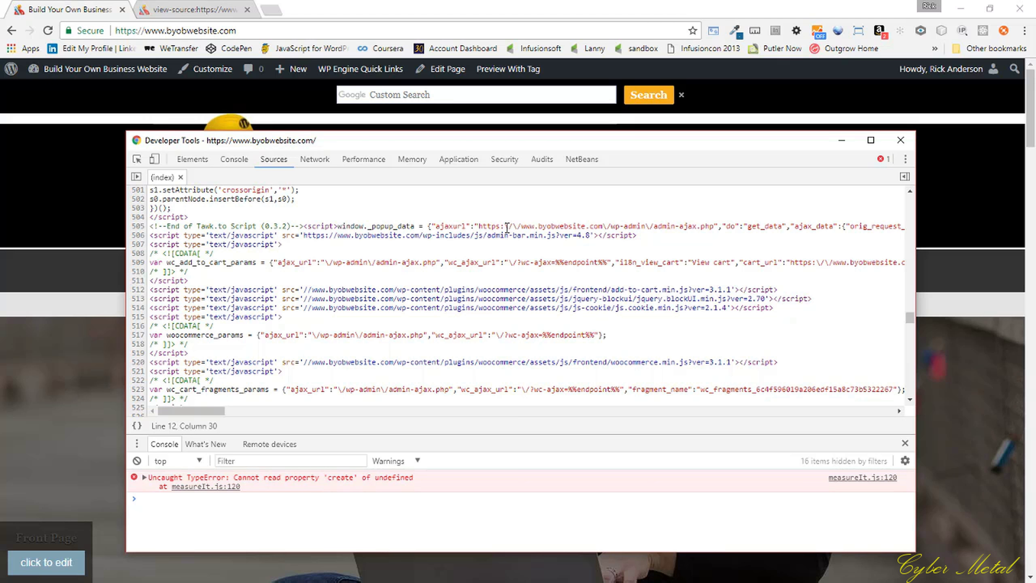
left_click_drag(507, 228, 522, 227)
scroll(320, 282, "down", 3)
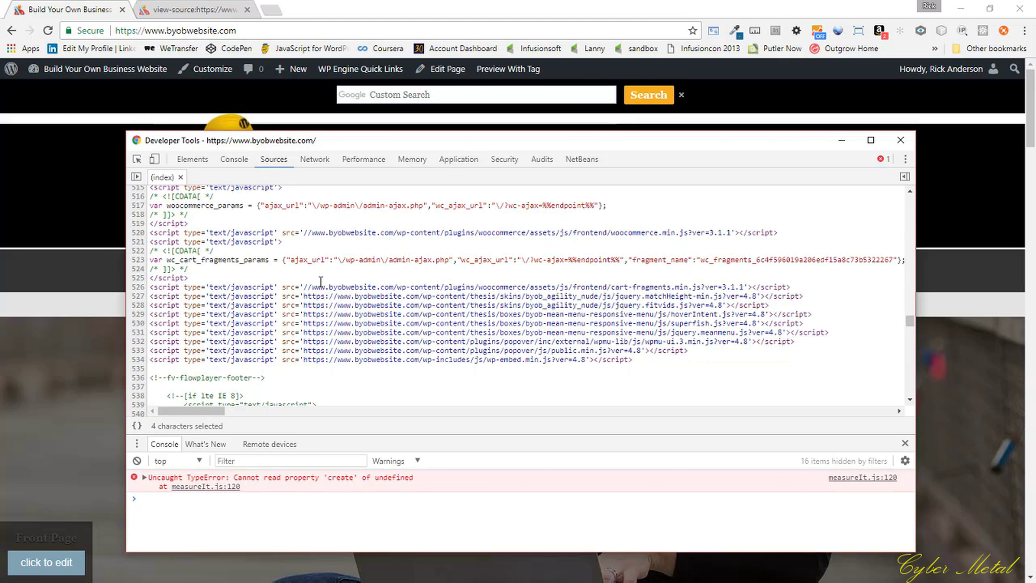
scroll(321, 282, "down", 3)
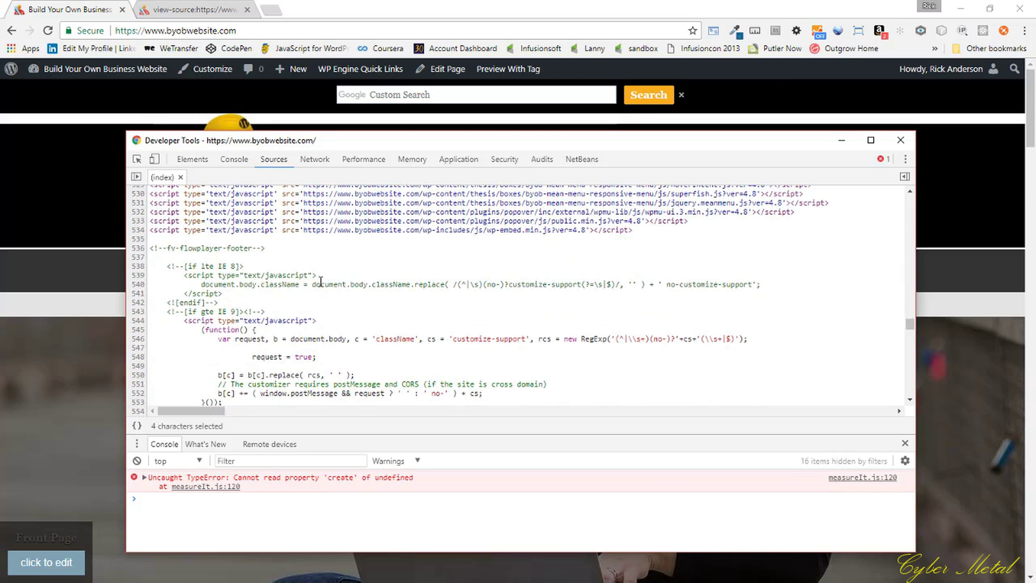
scroll(320, 282, "down", 3)
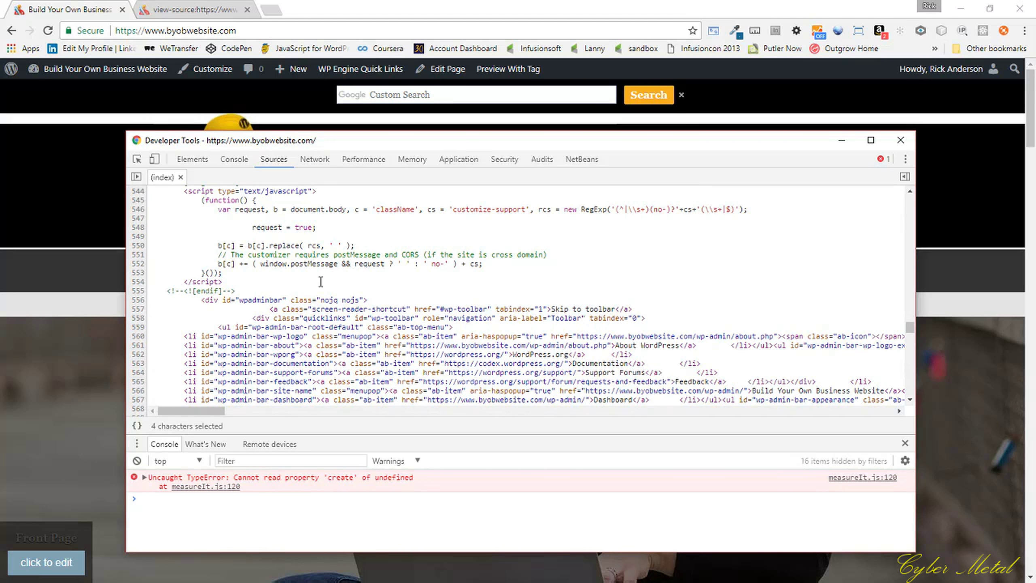
scroll(321, 282, "down", 19)
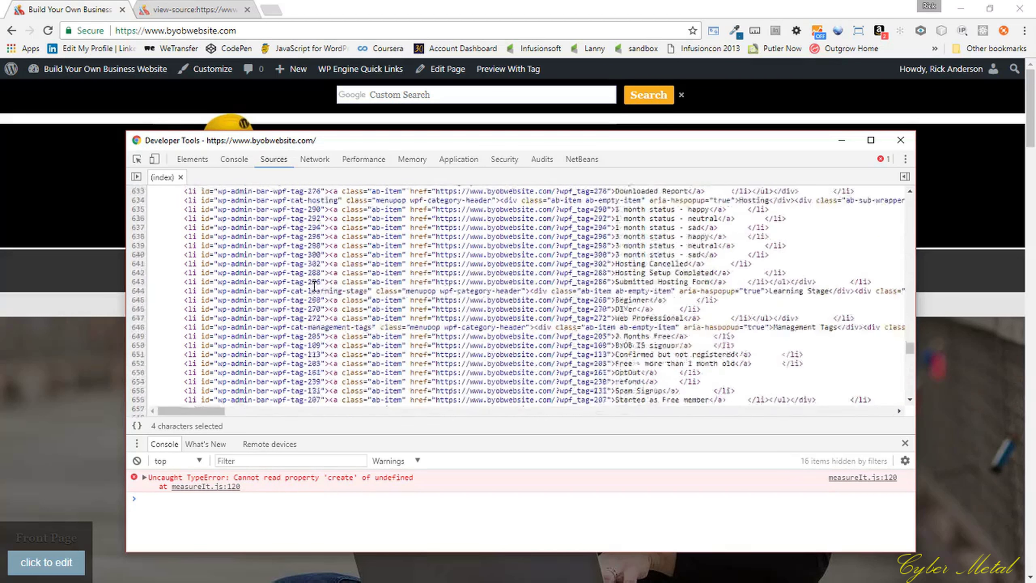
scroll(315, 286, "down", 20)
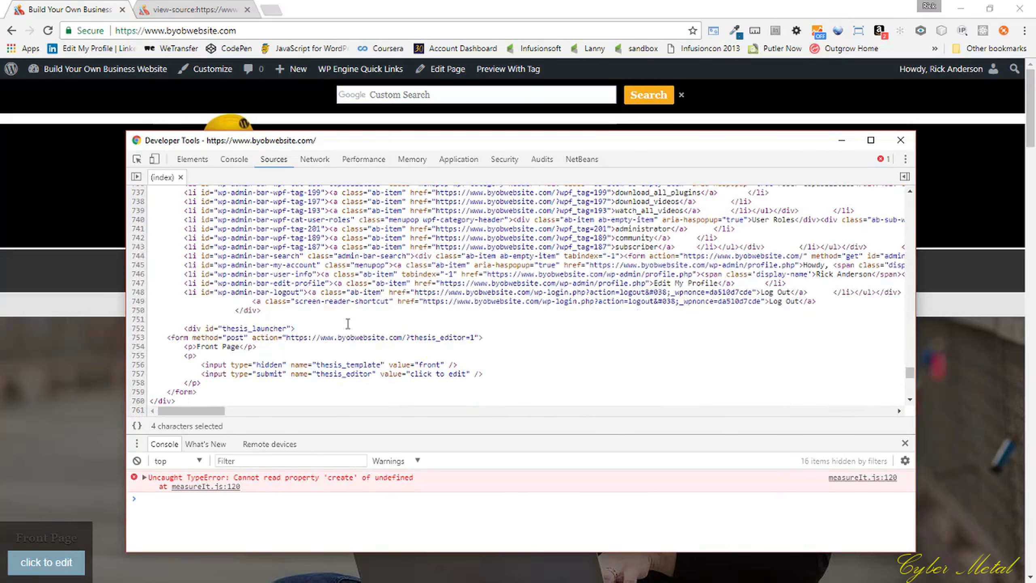
scroll(353, 310, "up", 20)
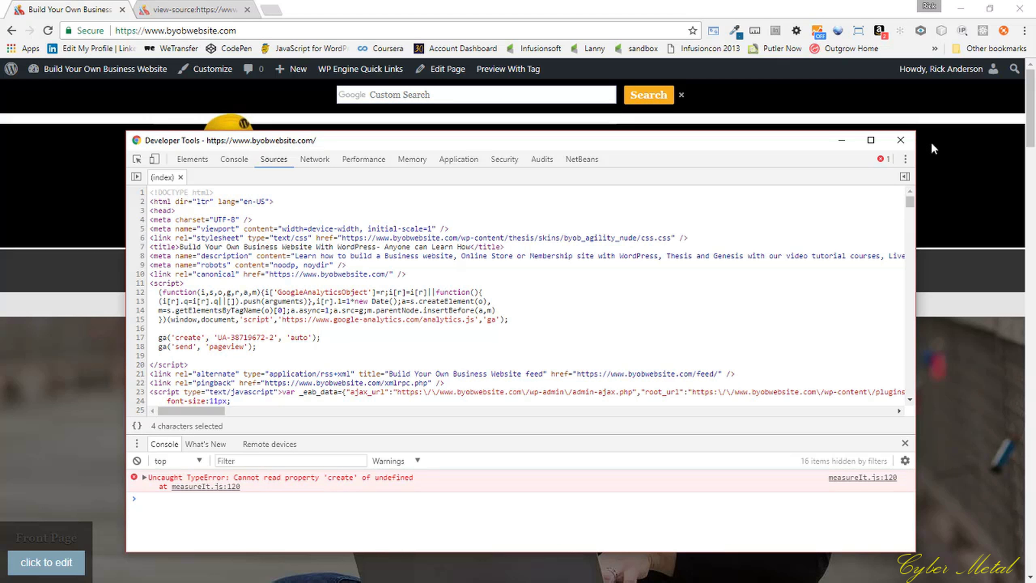
- Close the undocked DevTools window
left_click(901, 140)
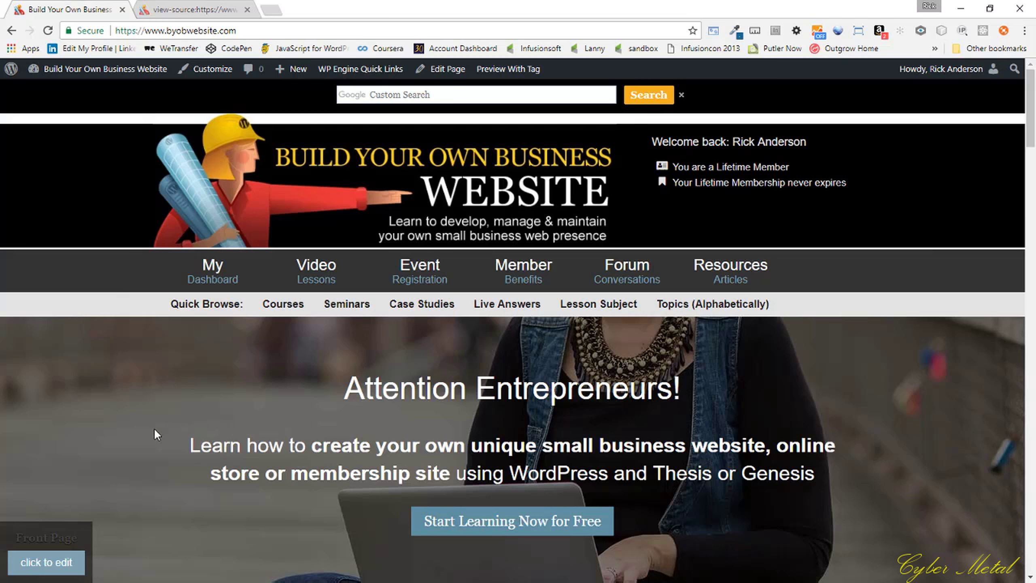